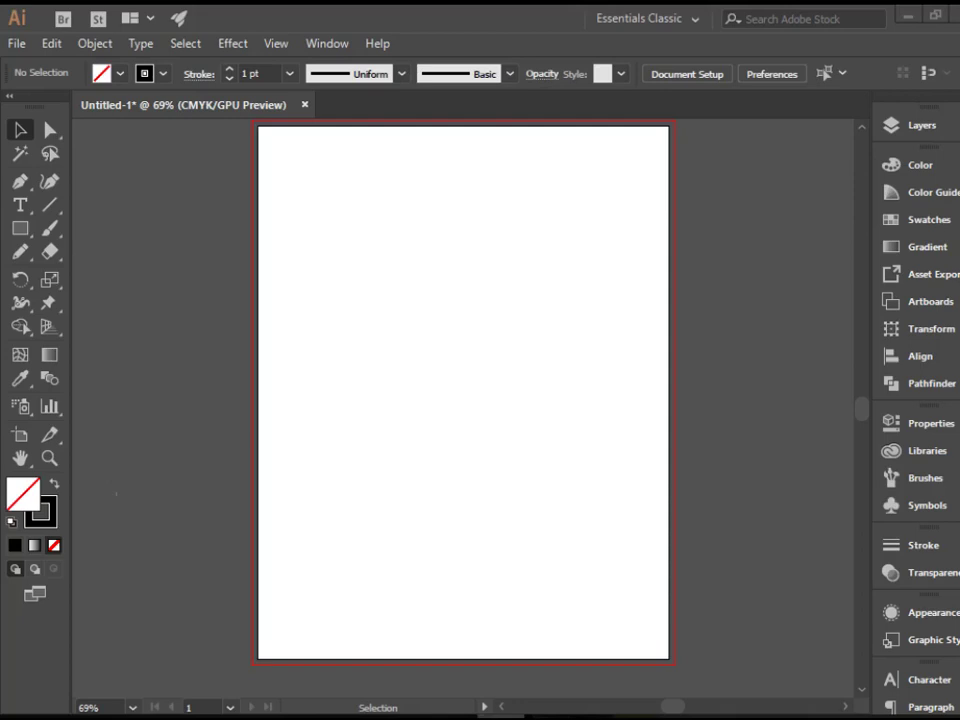
Activate the Pencil tool for freehand drawing on the blank Untitled-1 artboard
{"action": "left_click", "coordinate": [21, 254]}
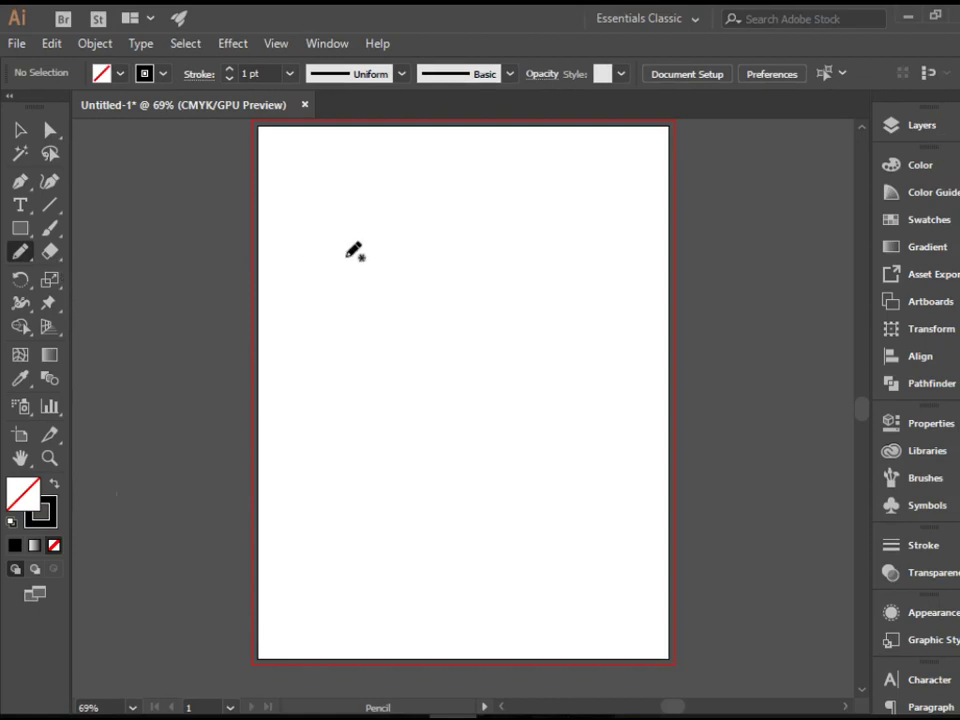
Draw three freehand pencil curves: a dipping sweep, an arch below it, and a long upward loop
{"action": "mouse_move", "coordinate": [334, 234]}
{"action": "left_mouse_down"}
{"action": "mouse_move", "coordinate": [373, 312]}
{"action": "mouse_move", "coordinate": [582, 253]}
{"action": "left_mouse_up"}
{"action": "mouse_move", "coordinate": [569, 310]}
{"action": "left_mouse_down"}
{"action": "mouse_move", "coordinate": [443, 356]}
{"action": "mouse_move", "coordinate": [371, 381]}
{"action": "left_mouse_up"}
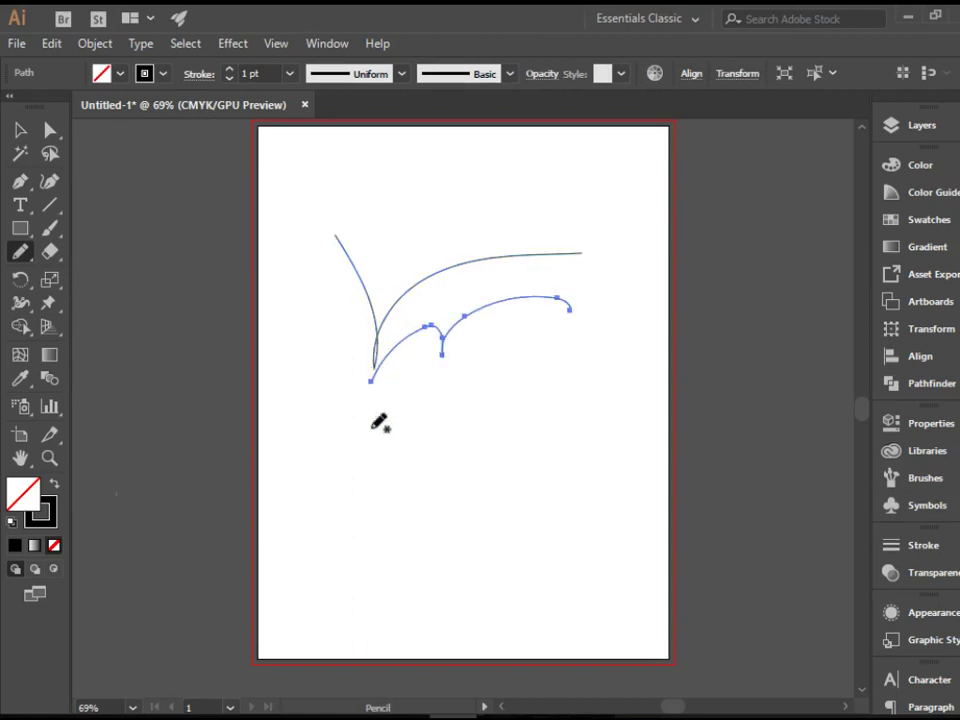
{"action": "mouse_move", "coordinate": [322, 330]}
{"action": "left_mouse_down"}
{"action": "mouse_move", "coordinate": [429, 467]}
{"action": "mouse_move", "coordinate": [549, 216]}
{"action": "left_mouse_up"}
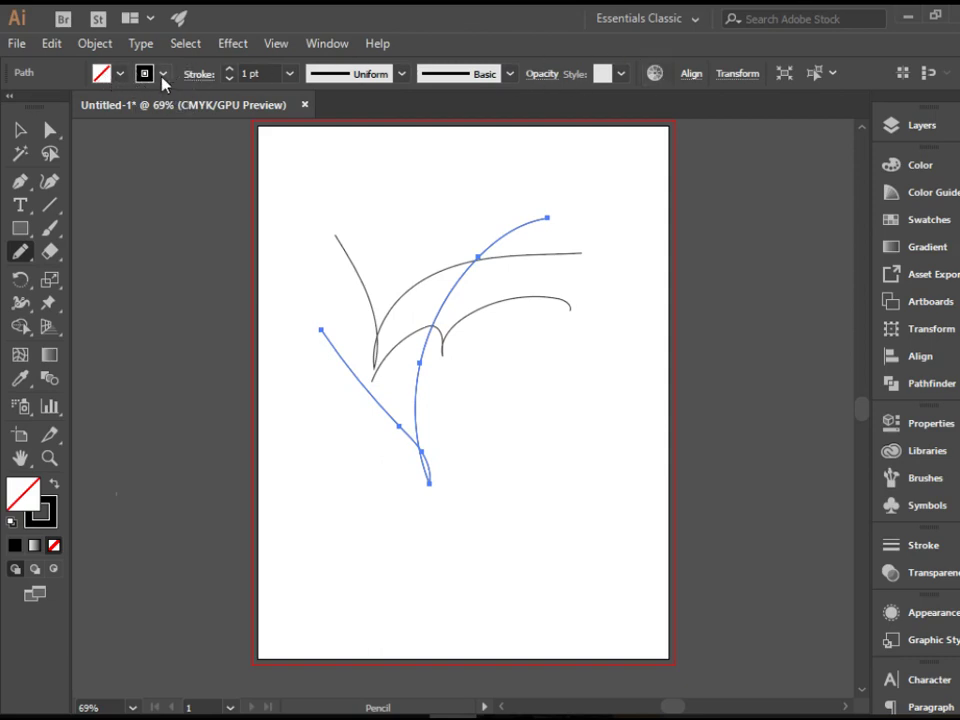
Make the stroke colour magenta and draw a new angular curve near the artboard top
{"action": "left_click", "coordinate": [120, 73]}
{"action": "left_click", "coordinate": [144, 108]}
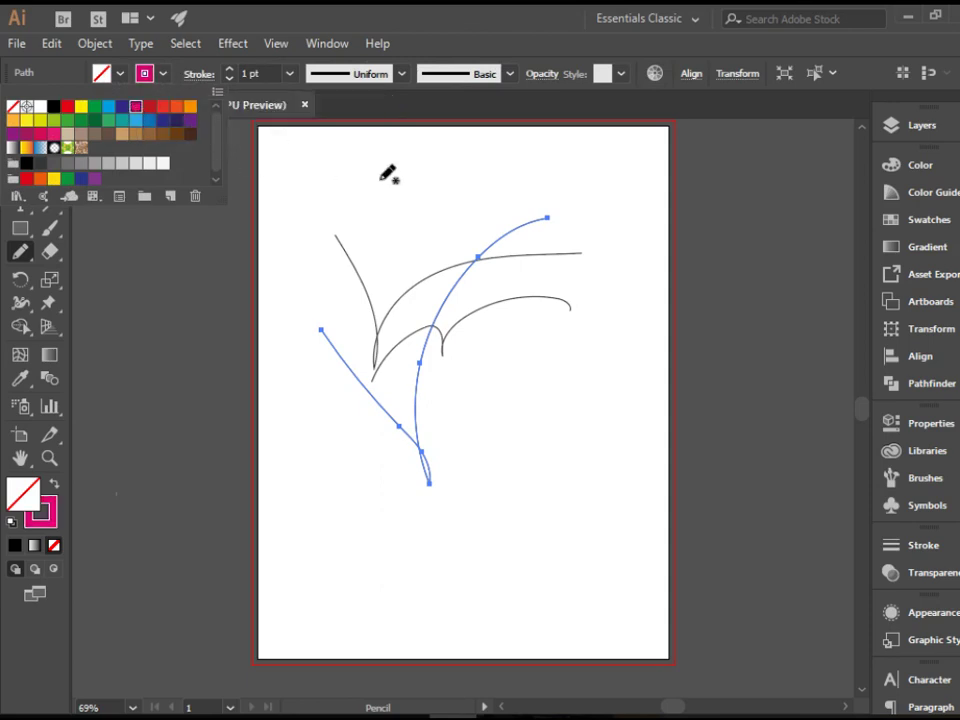
{"action": "mouse_move", "coordinate": [444, 181]}
{"action": "left_mouse_down"}
{"action": "mouse_move", "coordinate": [402, 311]}
{"action": "mouse_move", "coordinate": [333, 182]}
{"action": "left_mouse_up"}
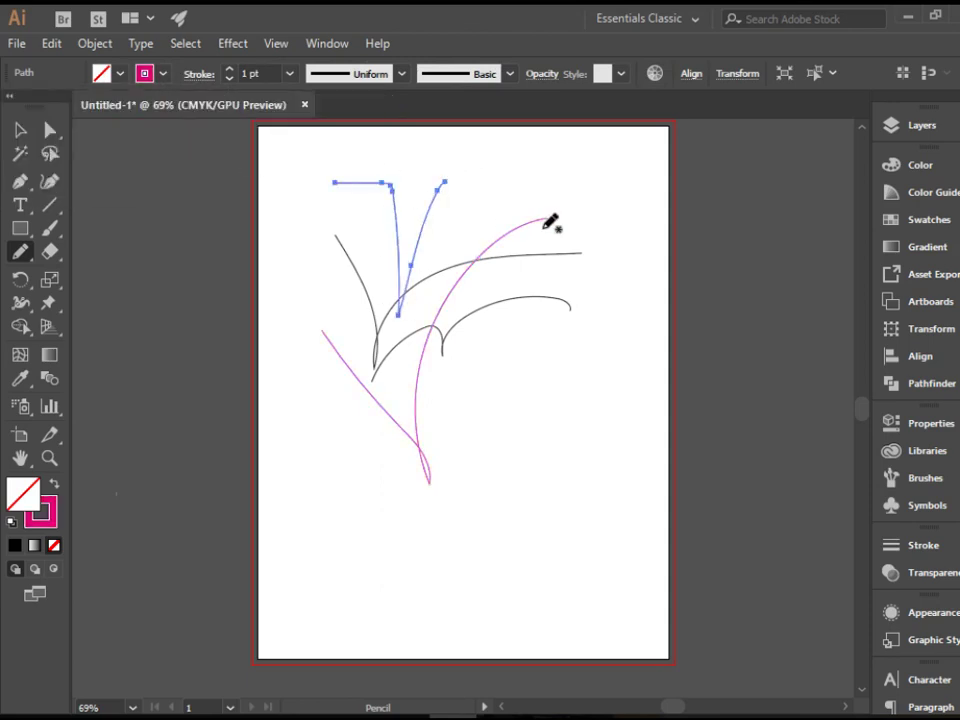
Set the stroke weight to 10 pt with Width Profile 1 tapering both ends
{"action": "left_click", "coordinate": [230, 69]}
{"action": "left_click", "coordinate": [230, 69]}
{"action": "left_click", "coordinate": [230, 69]}
{"action": "left_click", "coordinate": [230, 69]}
{"action": "left_click", "coordinate": [230, 69]}
{"action": "left_click", "coordinate": [230, 69]}
{"action": "left_click", "coordinate": [230, 69]}
{"action": "left_click", "coordinate": [230, 69]}
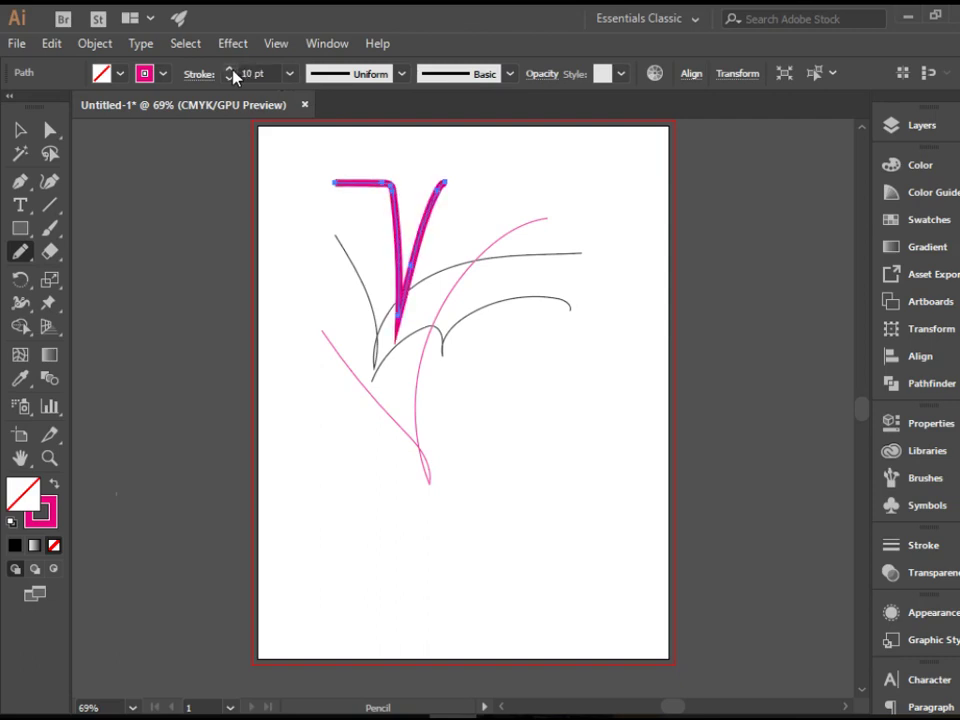
{"action": "left_click", "coordinate": [402, 75]}
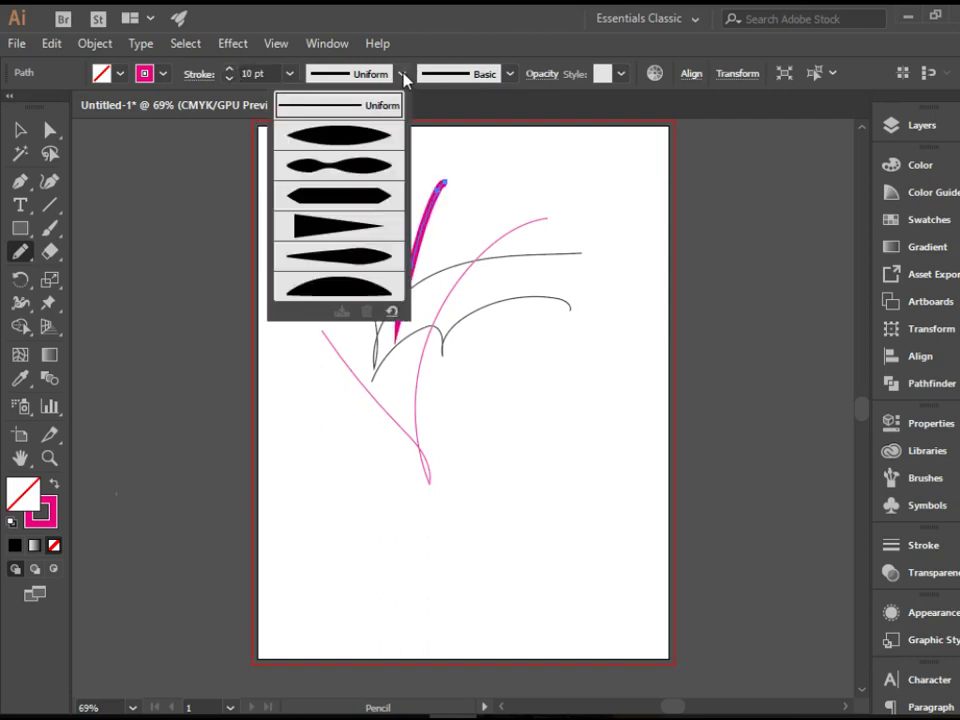
{"action": "left_click", "coordinate": [378, 143]}
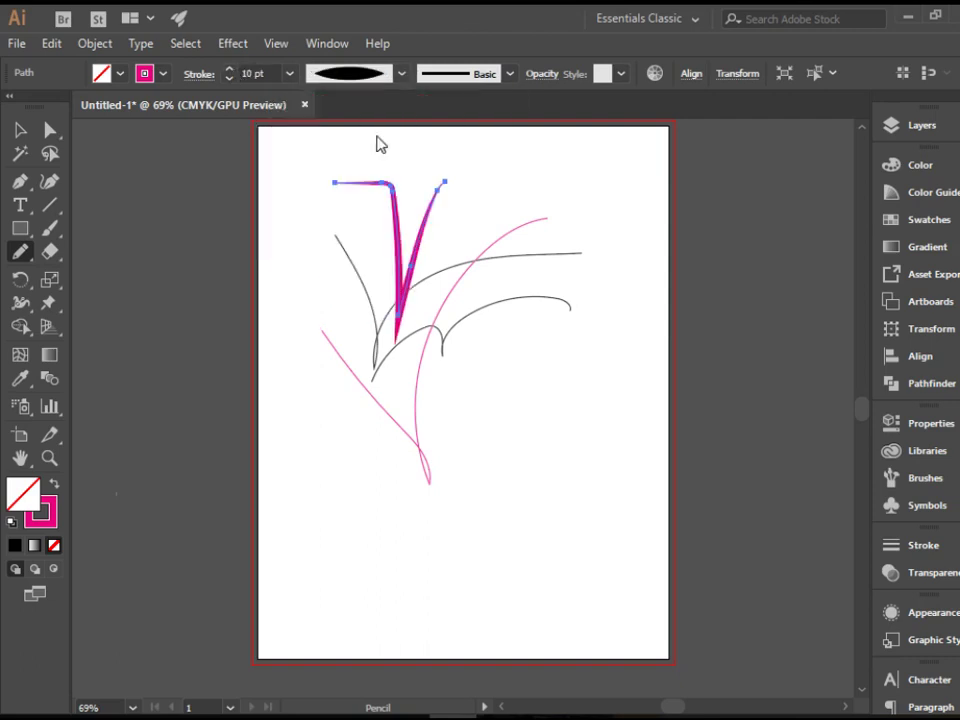
Apply the 5 pt. Oval brush to the path, then deselect it
{"action": "left_click", "coordinate": [509, 73]}
{"action": "left_click", "coordinate": [378, 171]}
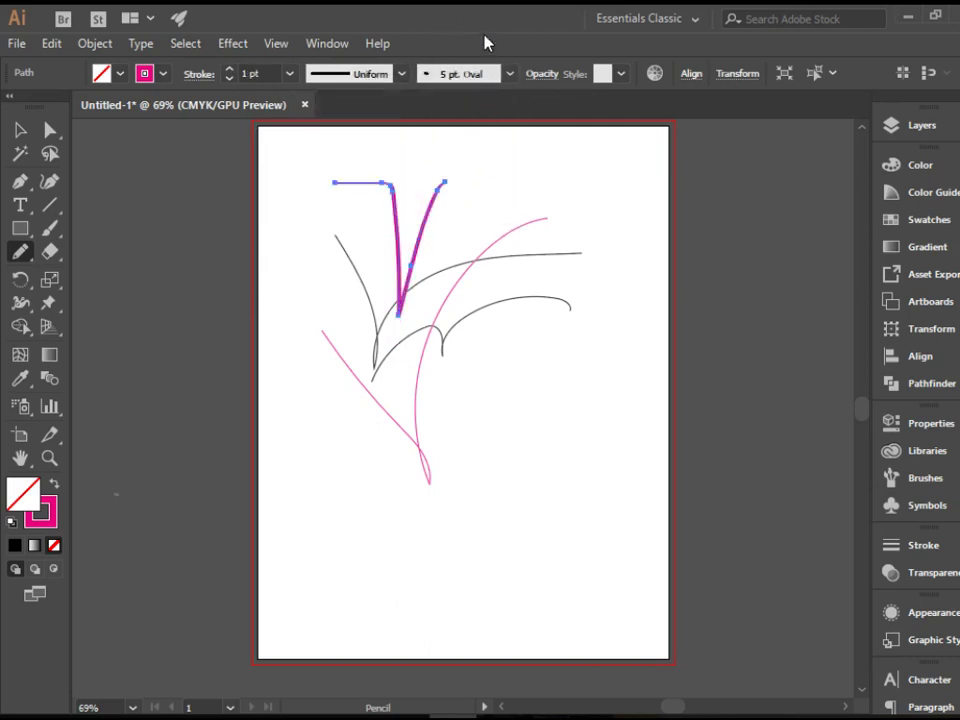
{"action": "left_click", "coordinate": [20, 130]}
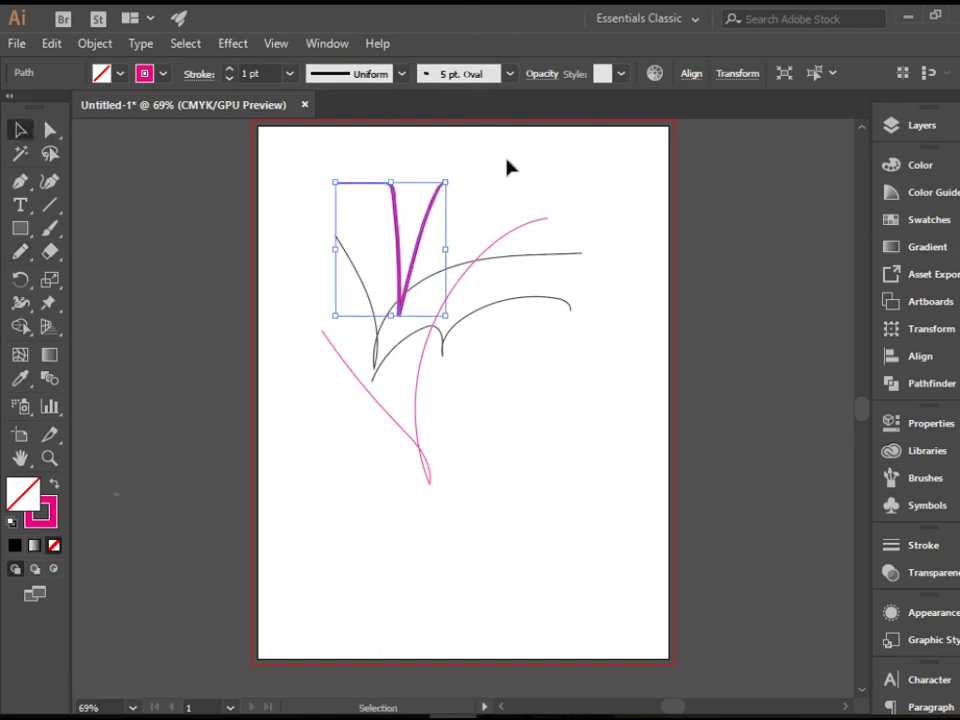
{"action": "left_click", "coordinate": [570, 196]}
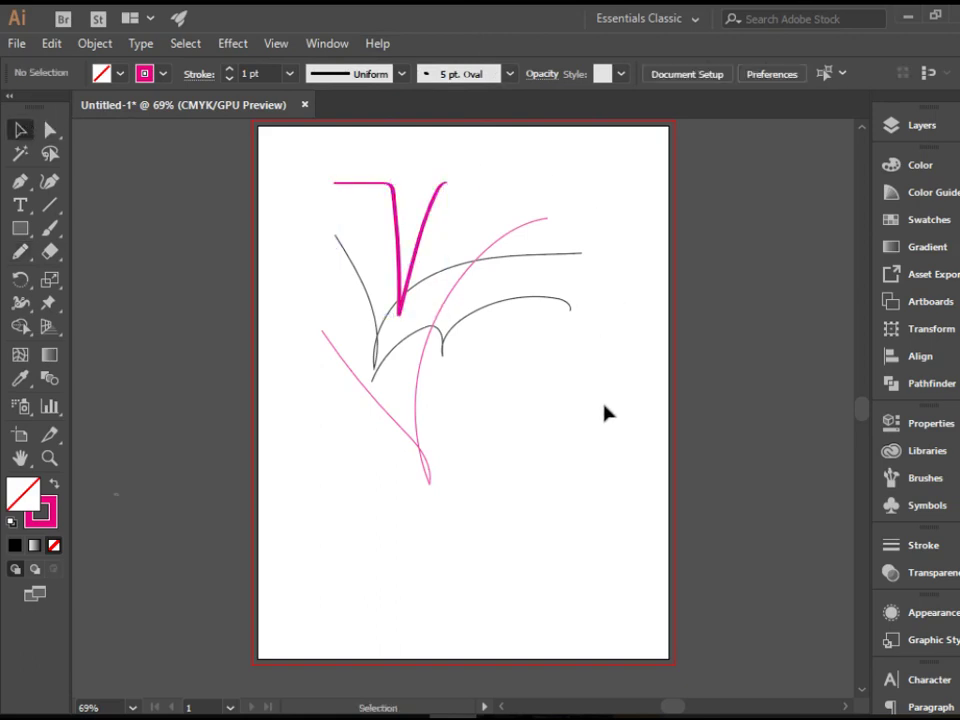
Delete all pencil curves and paint a pink V and a sweeping curl with the Paintbrush
{"action": "left_click_drag", "start_coordinate": [303, 158], "coordinate": [626, 513]}
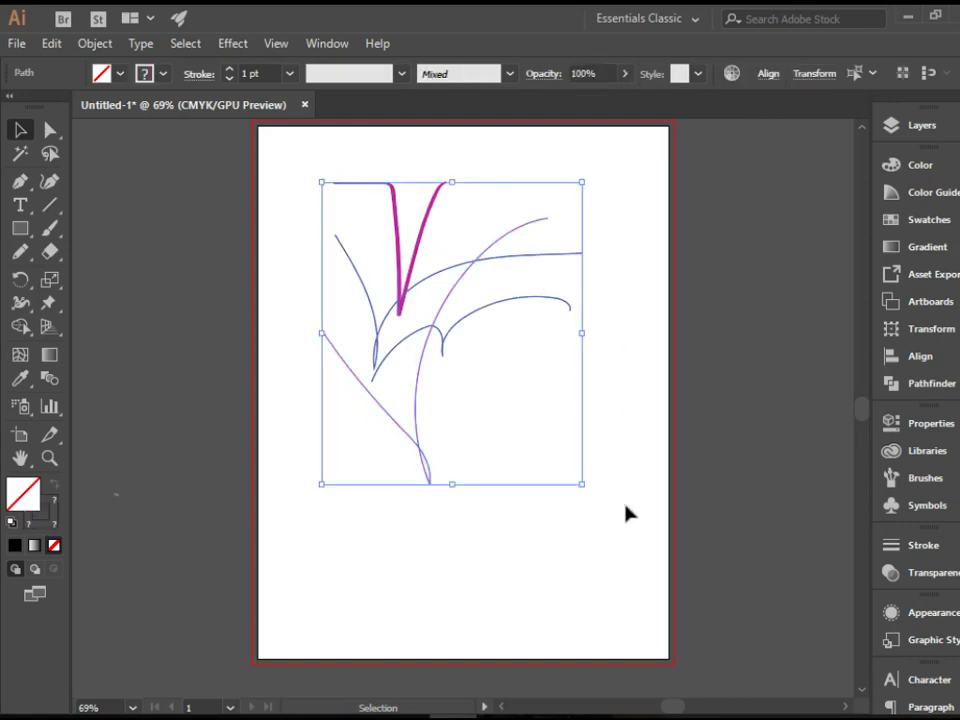
{"action": "key", "text": "Delete"}
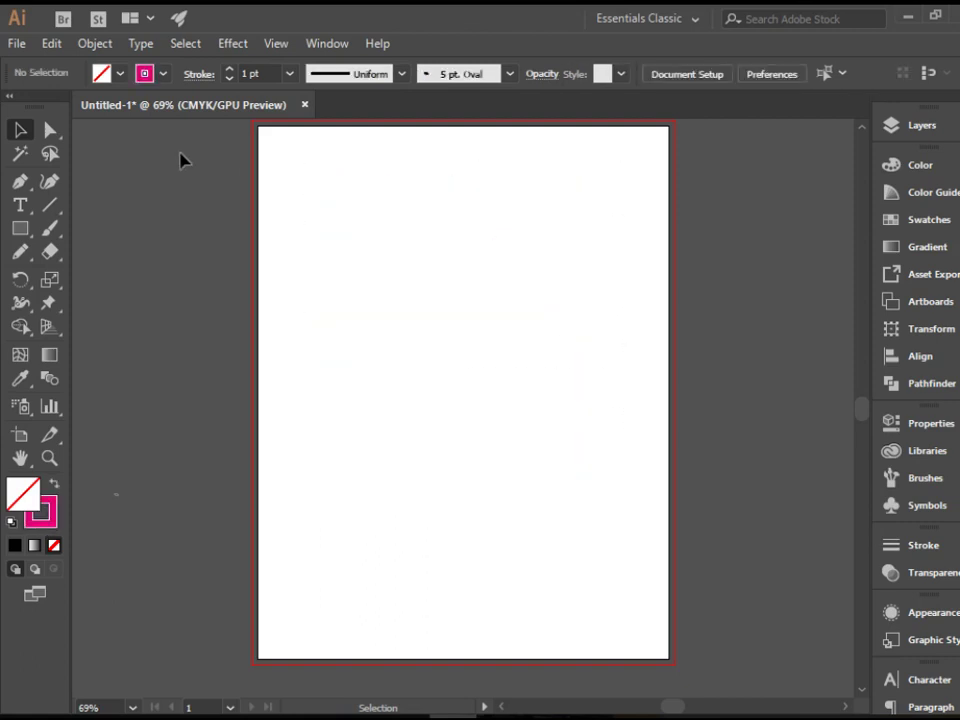
{"action": "key", "text": "b"}
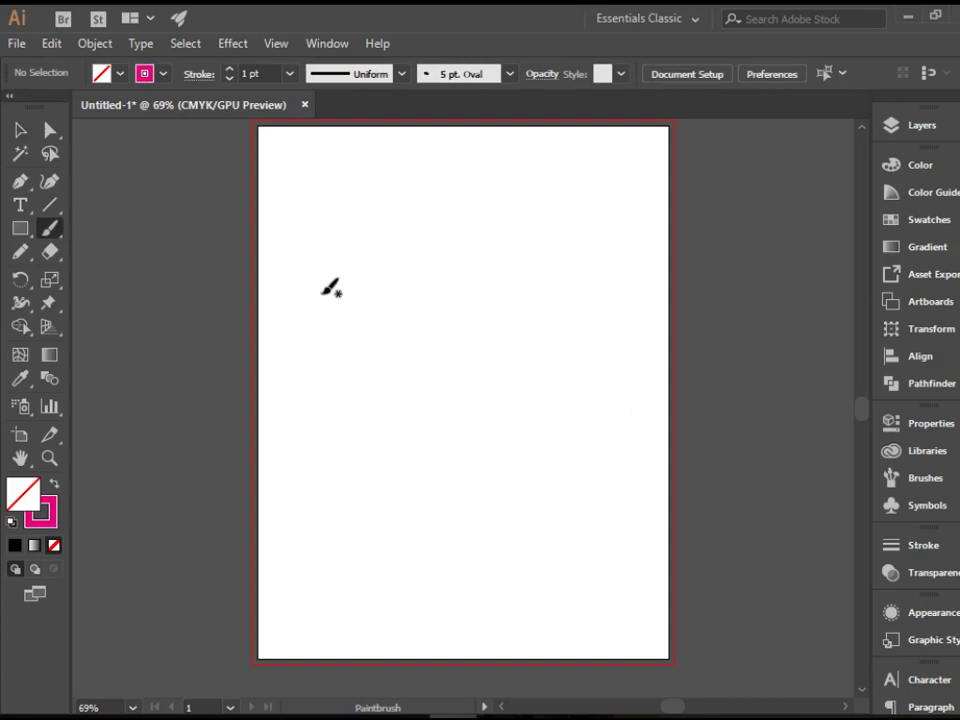
{"action": "left_click", "coordinate": [49, 232]}
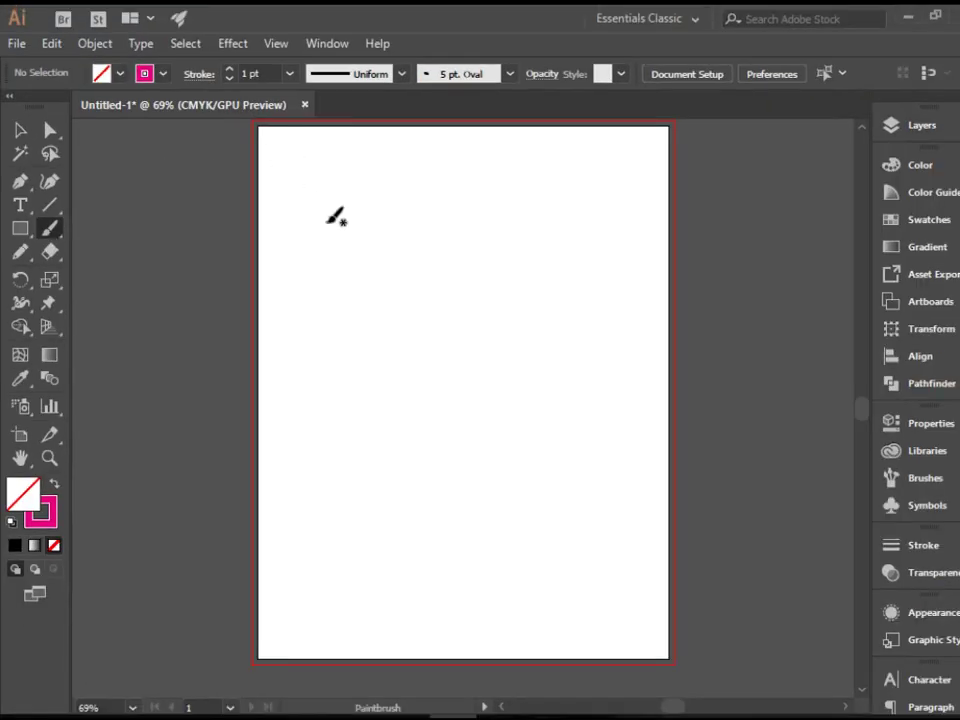
{"action": "mouse_move", "coordinate": [322, 230]}
{"action": "left_mouse_down"}
{"action": "mouse_move", "coordinate": [359, 424]}
{"action": "mouse_move", "coordinate": [429, 270]}
{"action": "mouse_move", "coordinate": [490, 249]}
{"action": "left_mouse_up"}
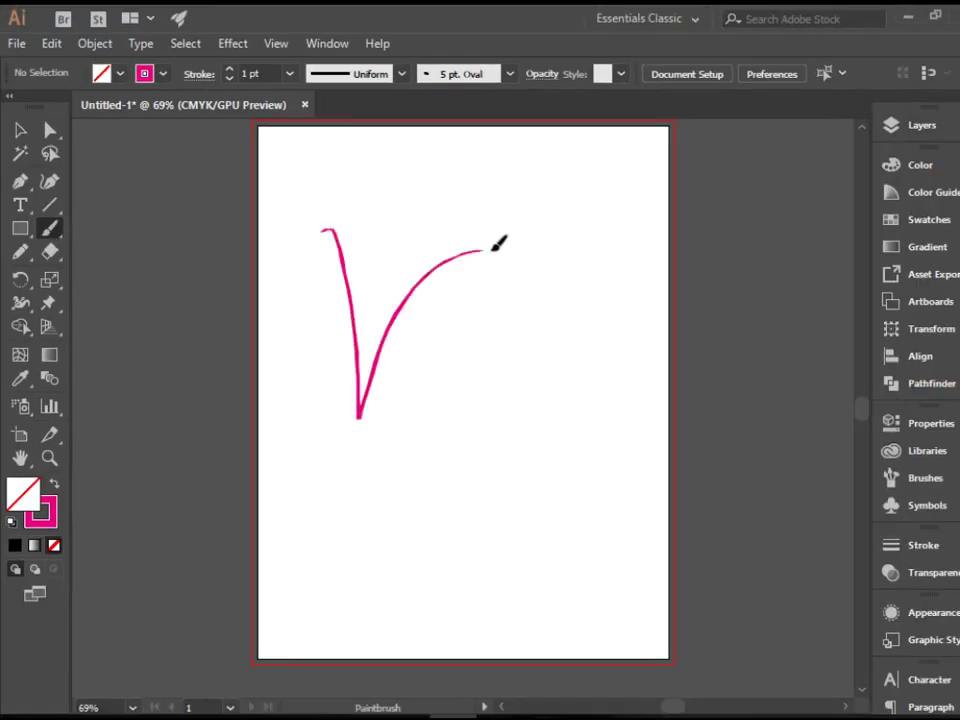
{"action": "mouse_move", "coordinate": [538, 330]}
{"action": "left_mouse_down"}
{"action": "mouse_move", "coordinate": [304, 342]}
{"action": "mouse_move", "coordinate": [503, 204]}
{"action": "left_mouse_up"}
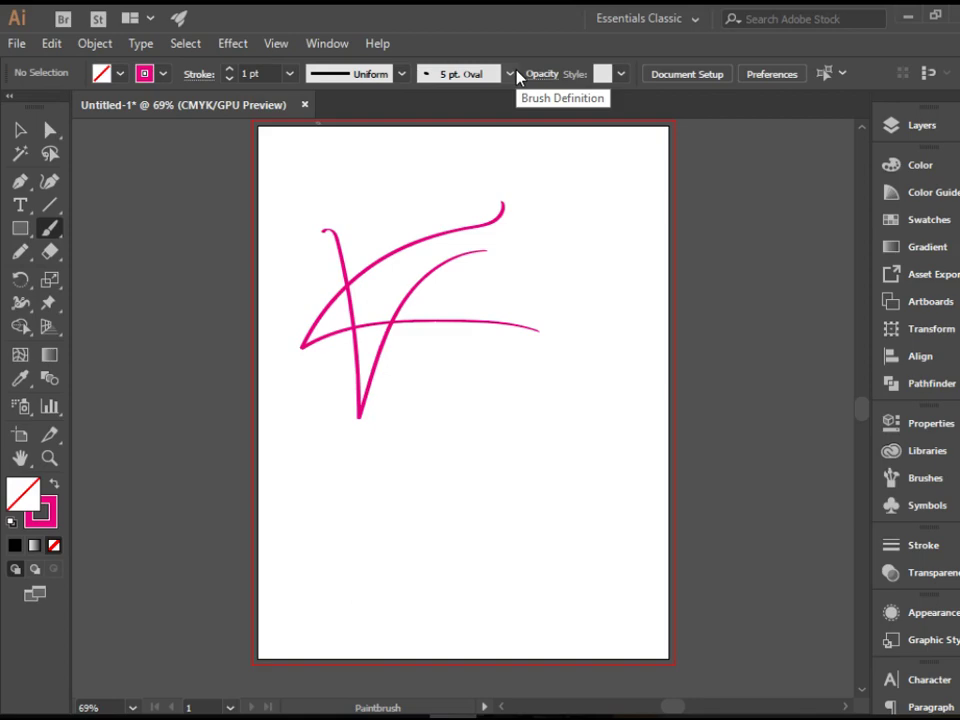
Show the Brushes panel's Brush Libraries menu with its Decorative submenu listed
{"action": "left_click", "coordinate": [921, 481]}
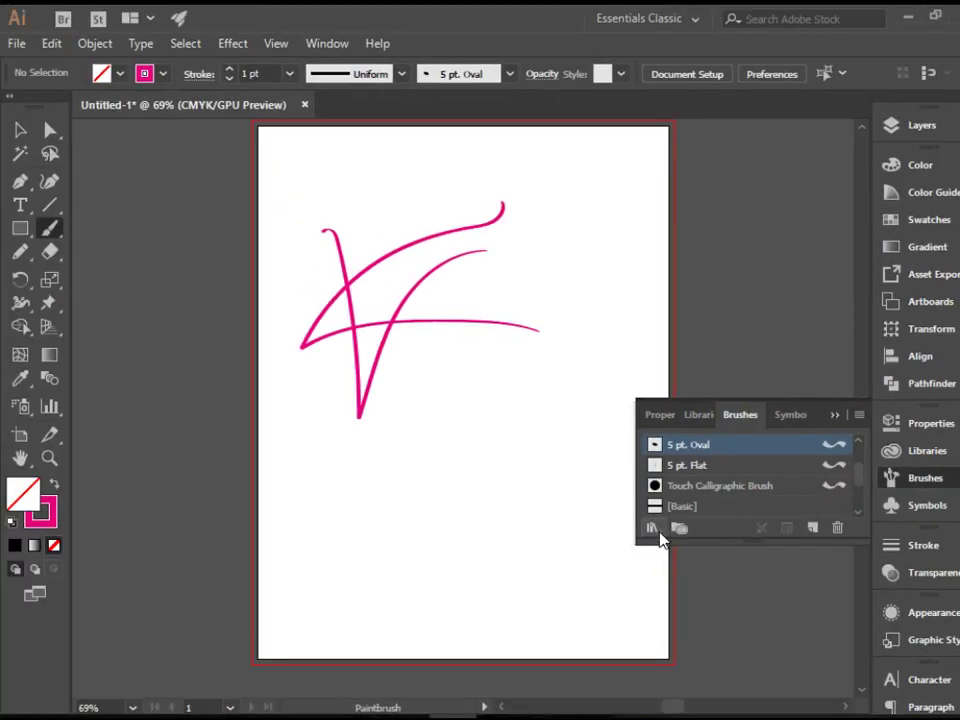
{"action": "left_click", "coordinate": [656, 531]}
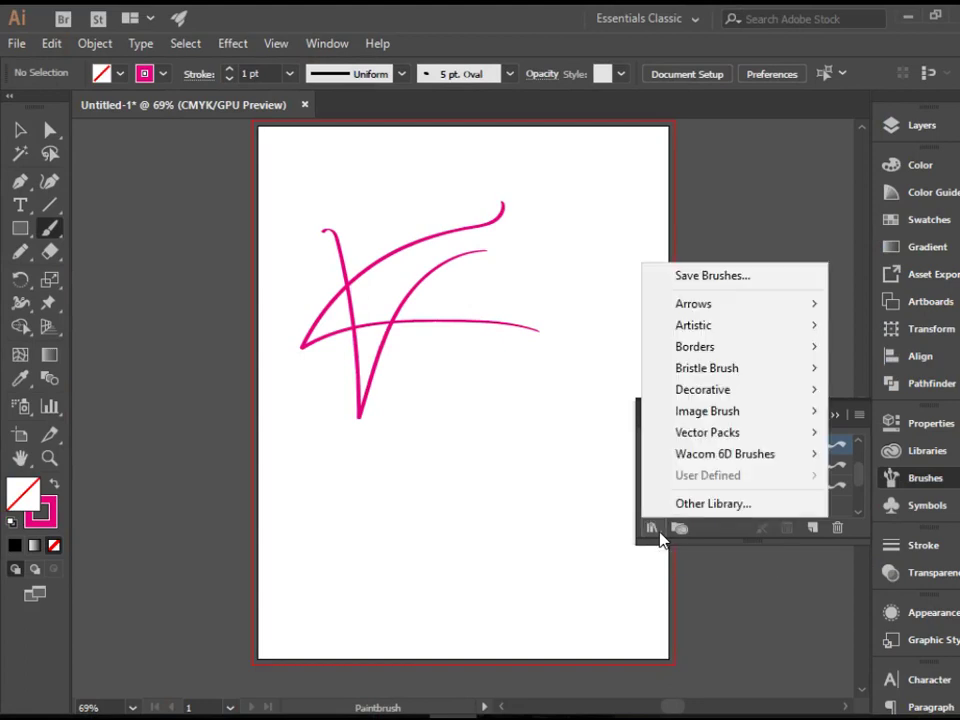
{"action": "mouse_move", "coordinate": [781, 311]}
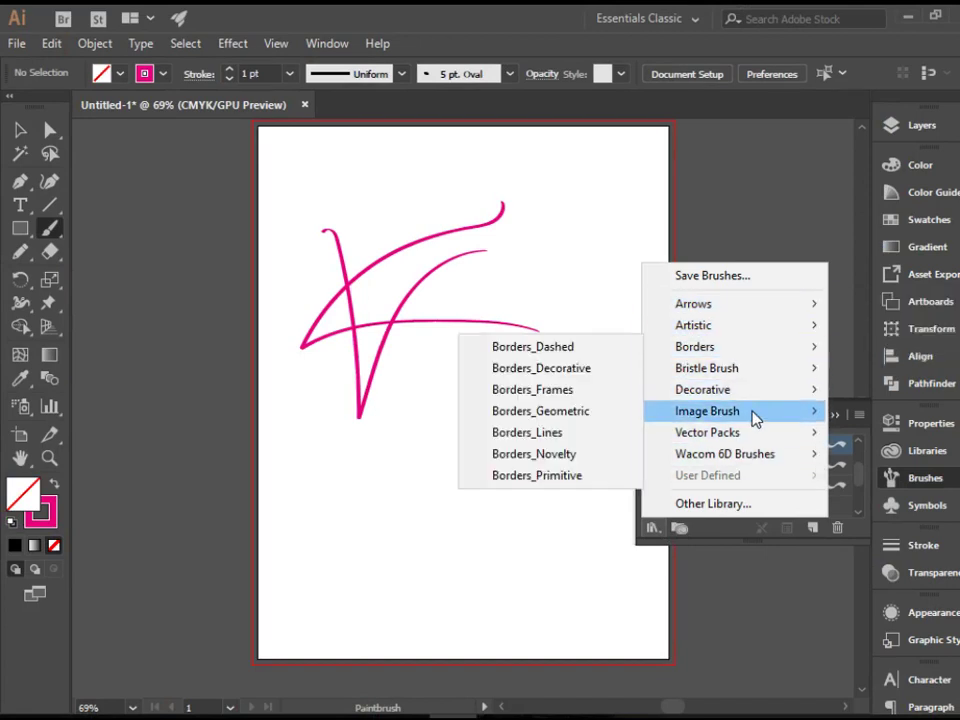
{"action": "mouse_move", "coordinate": [755, 436]}
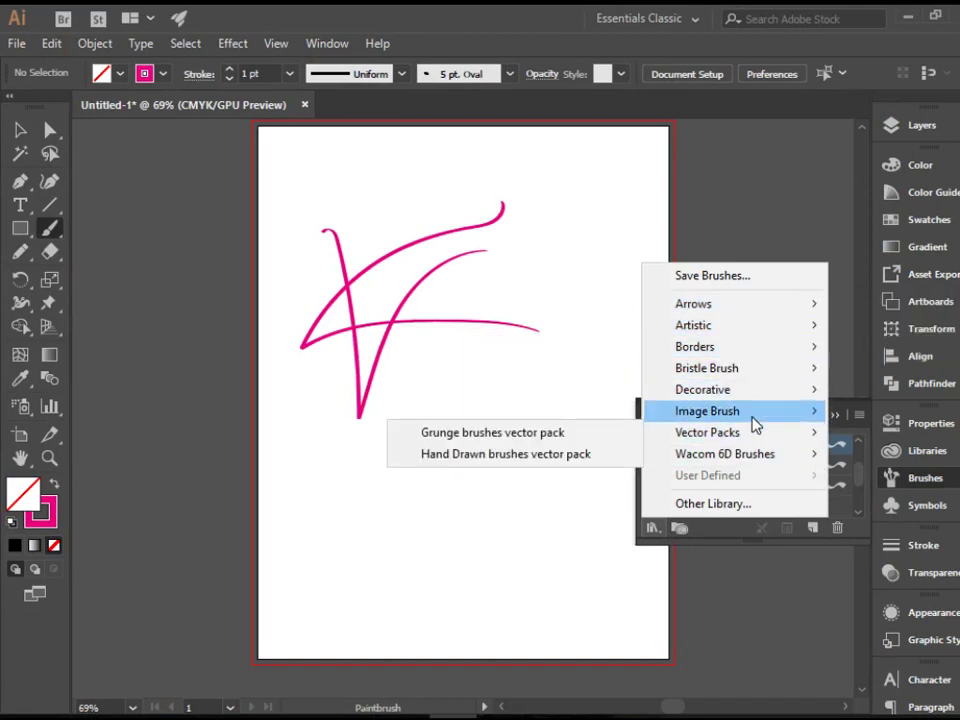
{"action": "mouse_move", "coordinate": [755, 400]}
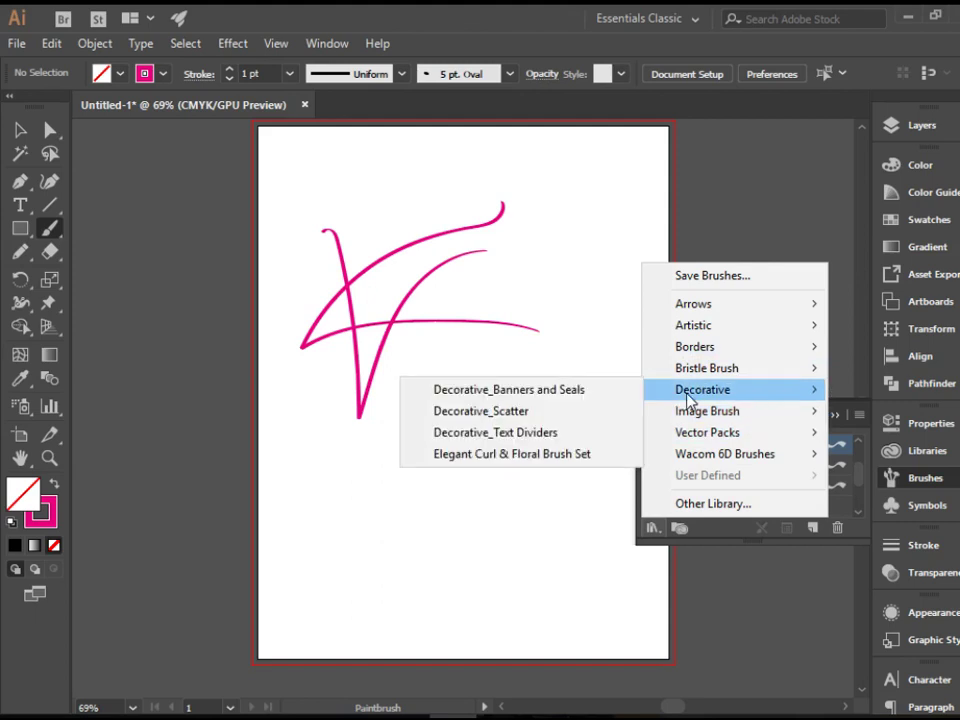
Open Decorative_Text Dividers and paint a stroke with the dotted dragonfly divider brush
{"action": "left_click", "coordinate": [588, 441]}
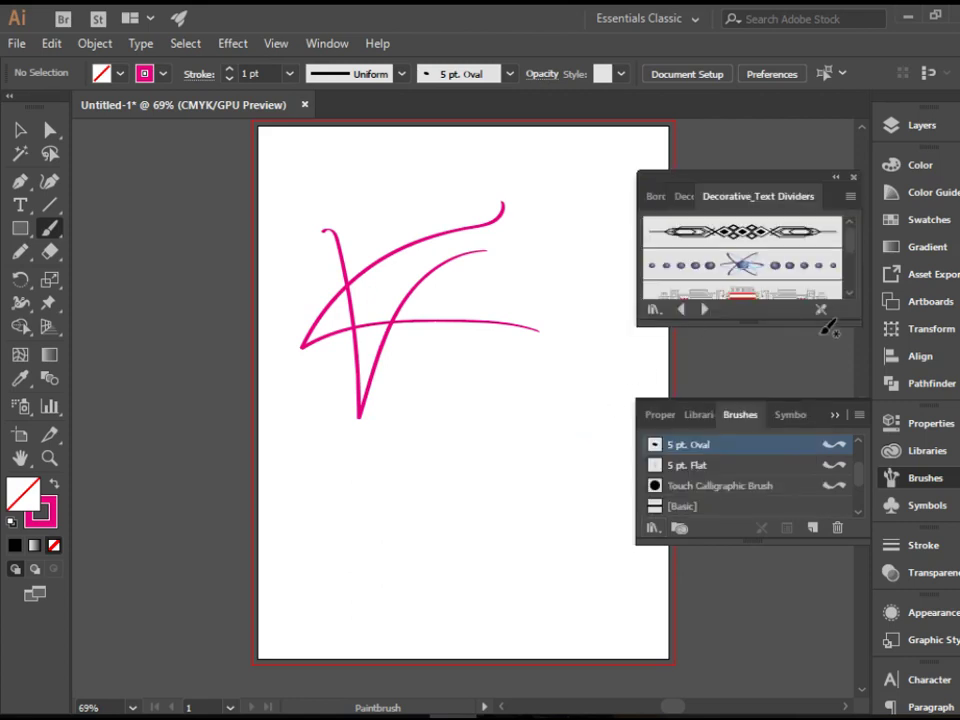
{"action": "left_click_drag", "start_coordinate": [821, 324], "coordinate": [810, 398]}
{"action": "scroll", "coordinate": [797, 287], "scroll_direction": "down", "scroll_amount": 3}
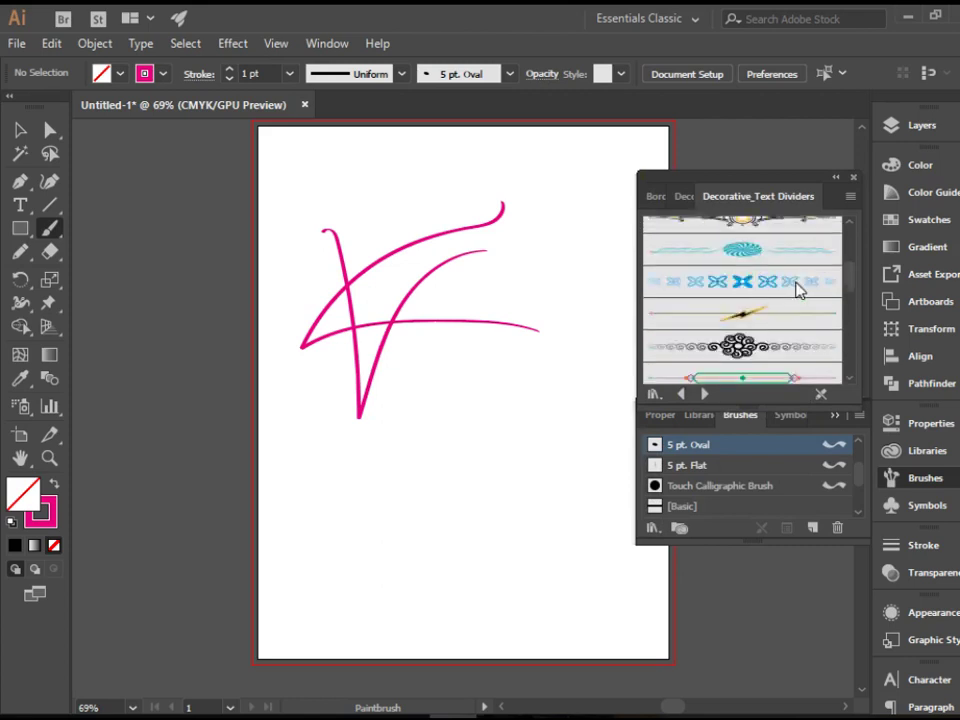
{"action": "scroll", "coordinate": [797, 287], "scroll_direction": "down", "scroll_amount": 5}
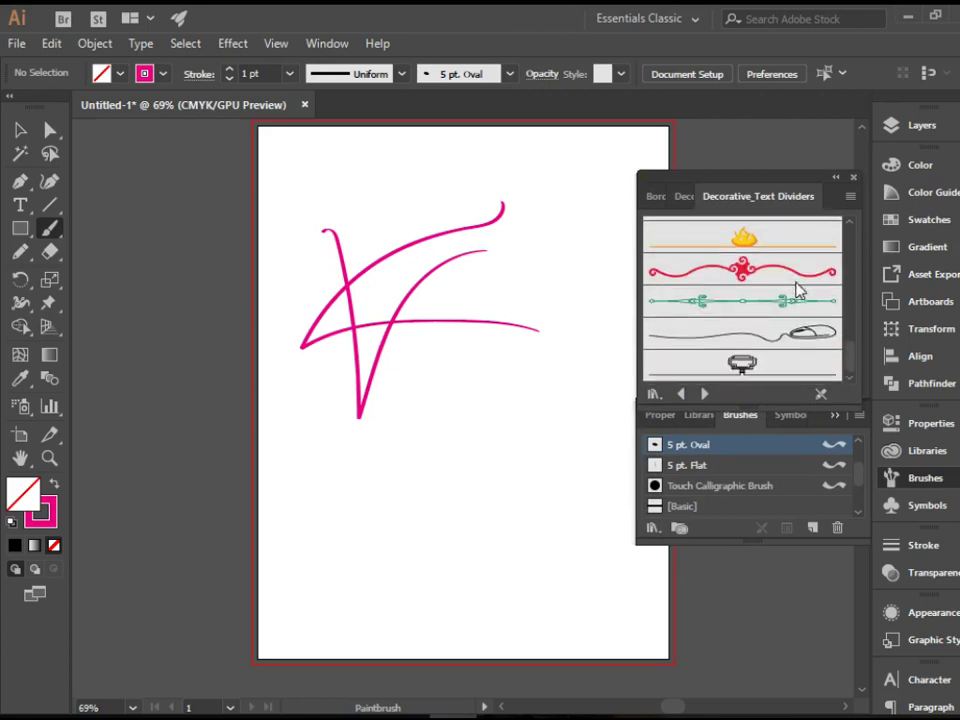
{"action": "scroll", "coordinate": [797, 287], "scroll_direction": "up", "scroll_amount": 5}
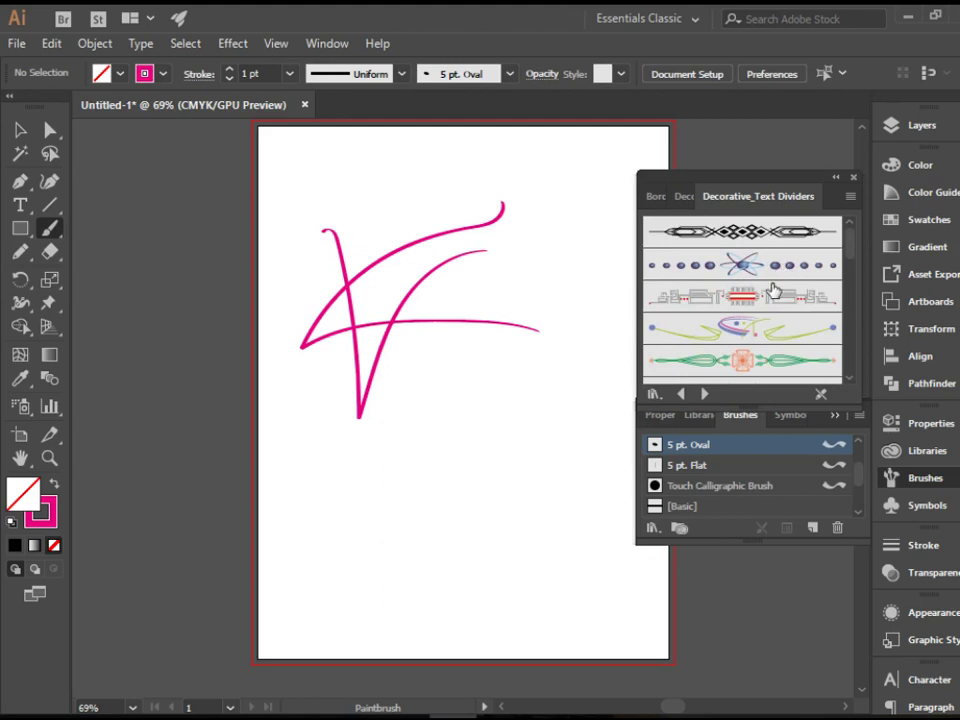
{"action": "left_click", "coordinate": [781, 270]}
{"action": "left_click_drag", "start_coordinate": [407, 432], "coordinate": [512, 538]}
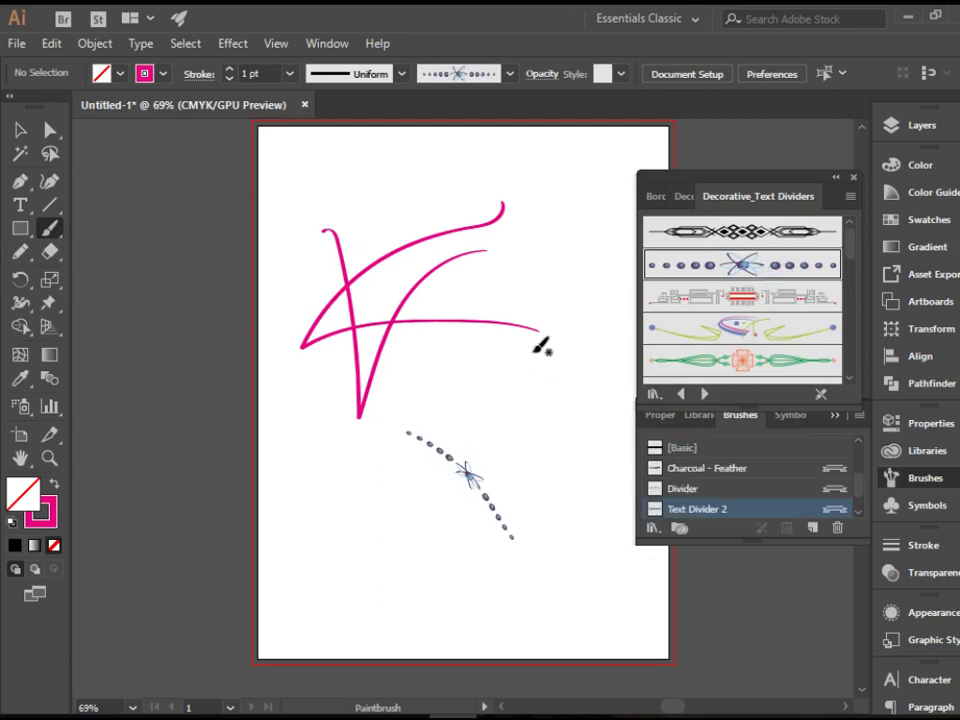
Paint a stroke with the mouse-cord divider brush and close the Text Dividers library
{"action": "scroll", "coordinate": [797, 320], "scroll_direction": "down", "scroll_amount": 5}
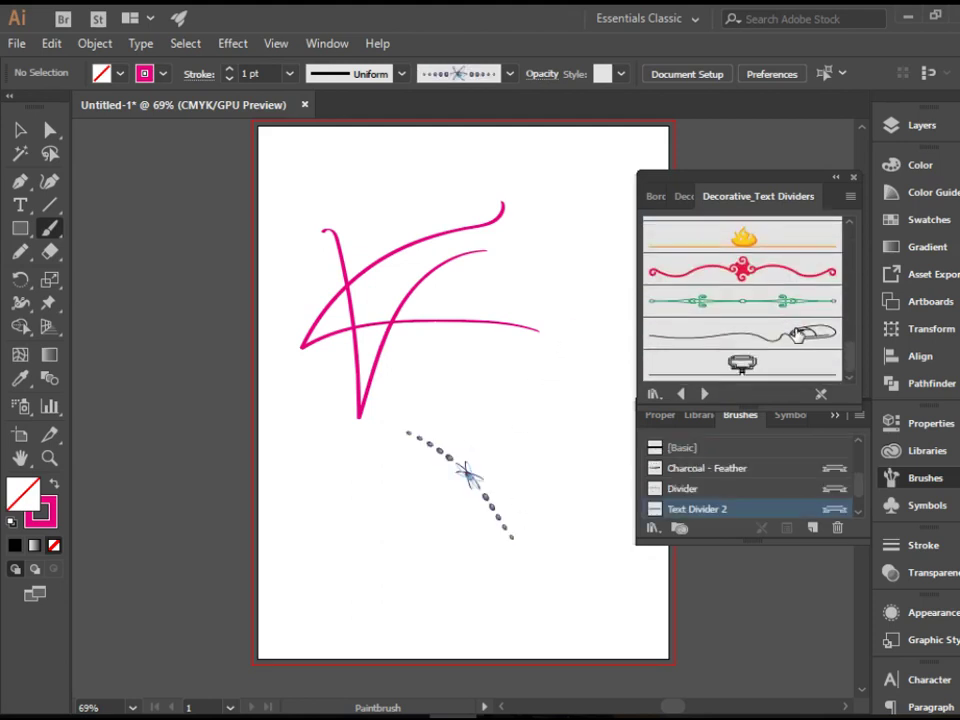
{"action": "left_click", "coordinate": [797, 333]}
{"action": "mouse_move", "coordinate": [463, 392]}
{"action": "left_mouse_down"}
{"action": "mouse_move", "coordinate": [552, 342]}
{"action": "mouse_move", "coordinate": [590, 259]}
{"action": "left_mouse_up"}
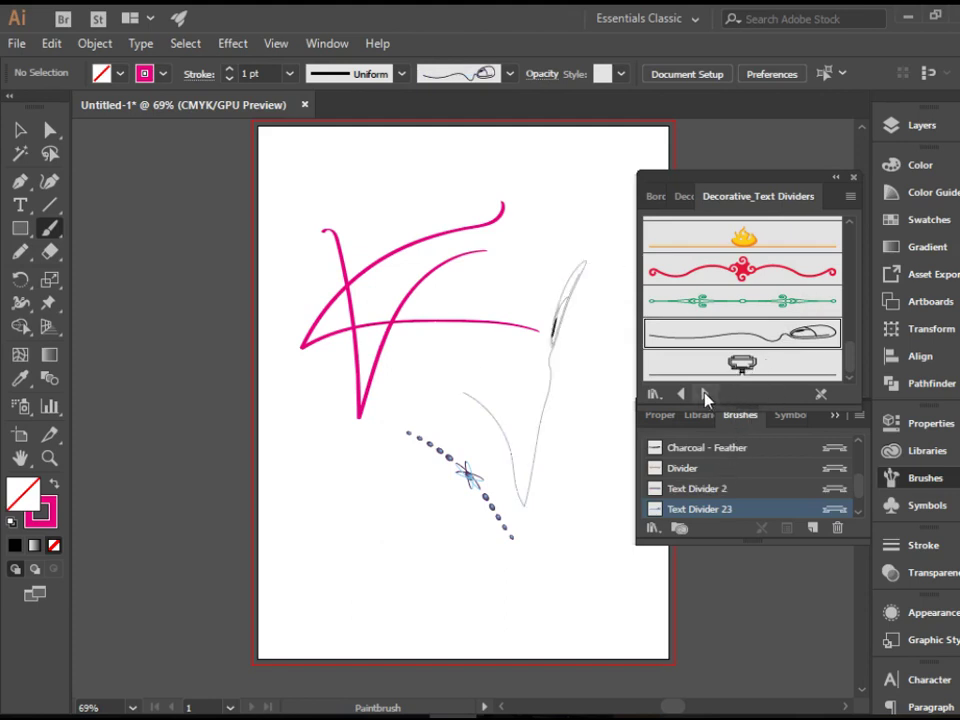
{"action": "left_click", "coordinate": [853, 177]}
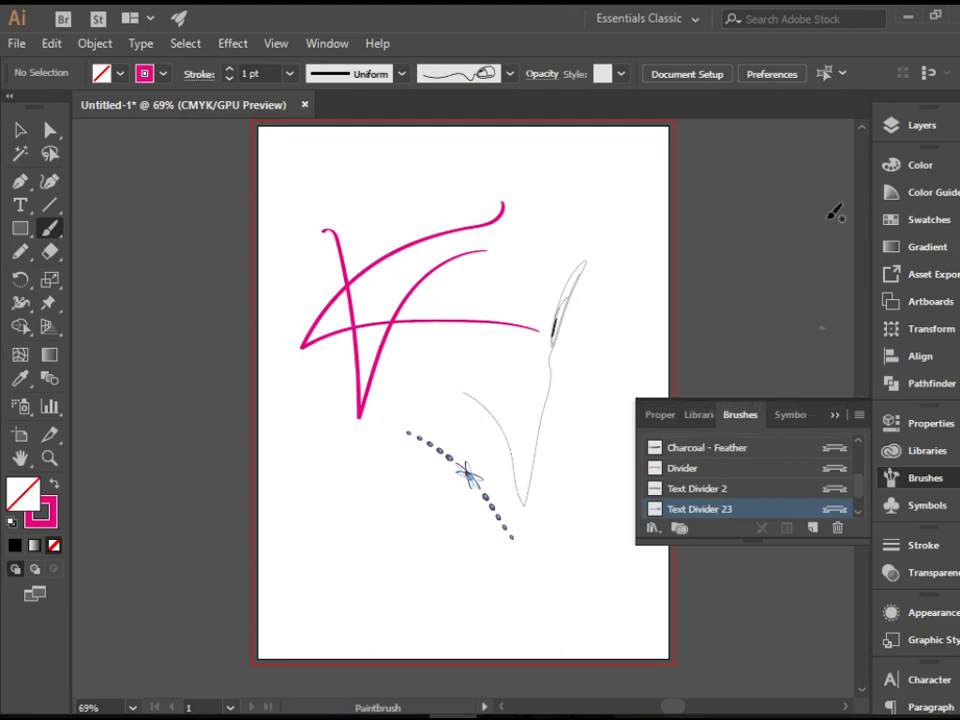
{"action": "left_click", "coordinate": [655, 530]}
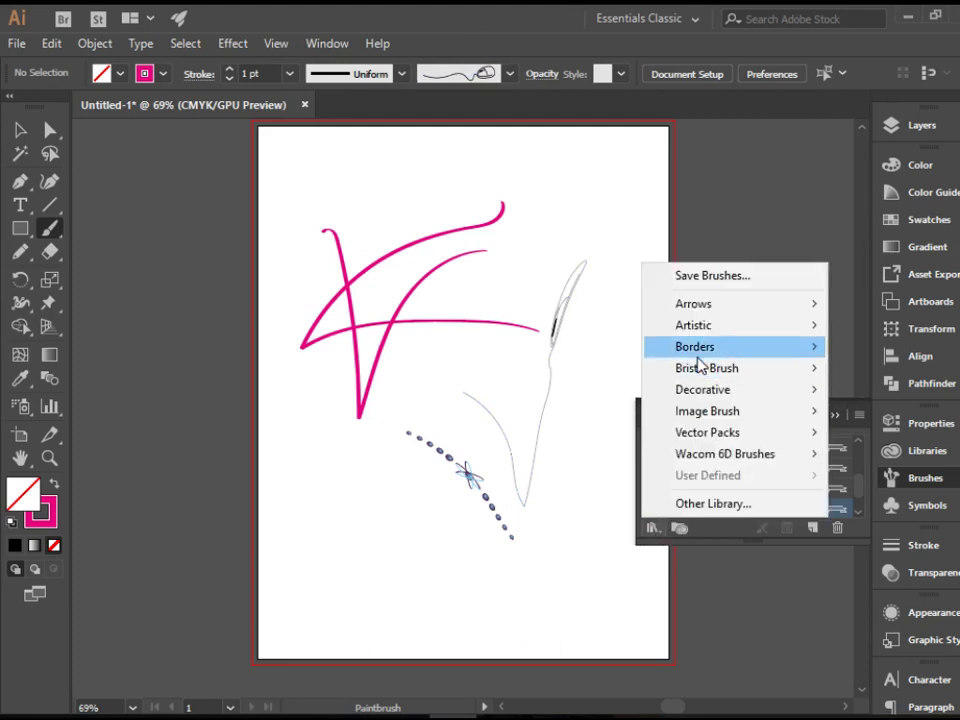
Open the Bristle Brush Library and paint two pink strokes with the 6.00 bristle brush
{"action": "mouse_move", "coordinate": [700, 364]}
{"action": "mouse_move", "coordinate": [737, 372]}
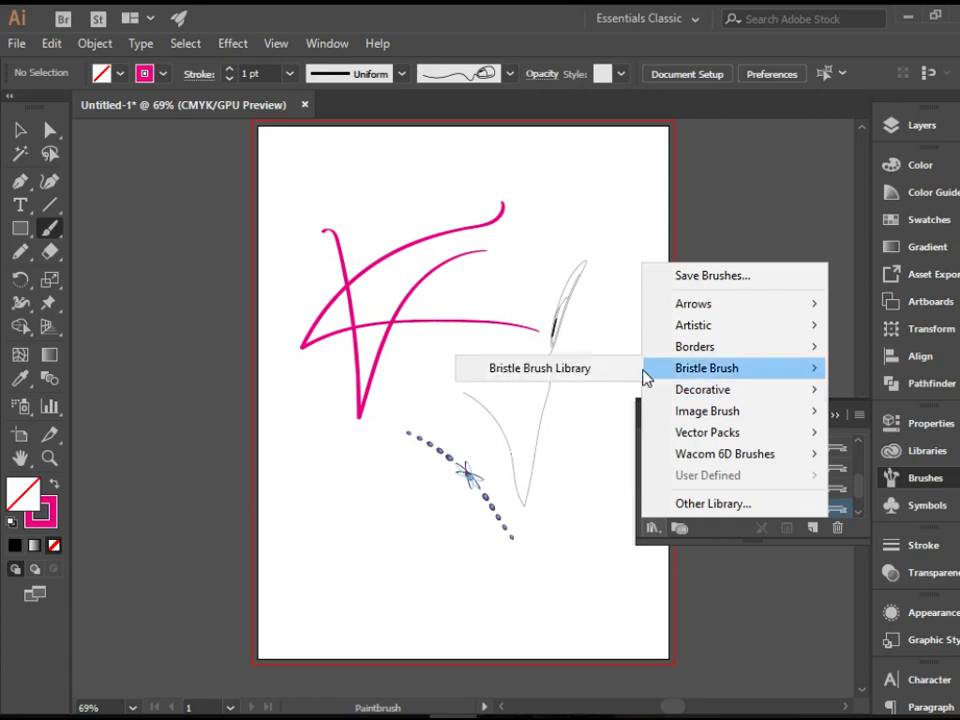
{"action": "left_click", "coordinate": [611, 367]}
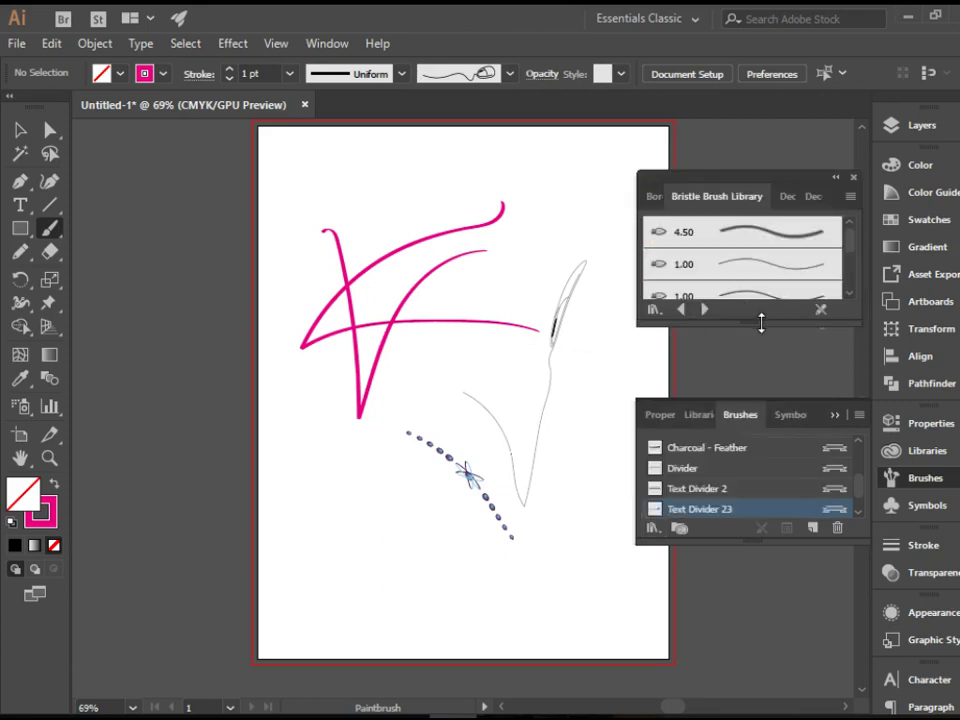
{"action": "left_click_drag", "start_coordinate": [761, 321], "coordinate": [741, 466]}
{"action": "scroll", "coordinate": [790, 300], "scroll_direction": "down", "scroll_amount": 4}
{"action": "left_click", "coordinate": [760, 250]}
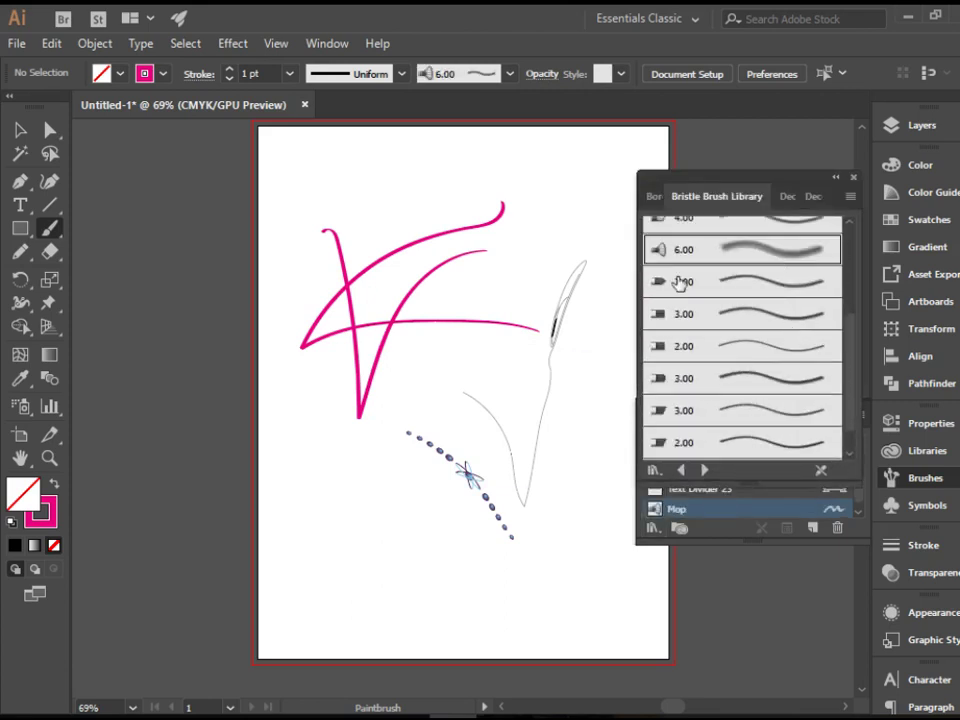
{"action": "mouse_move", "coordinate": [490, 250]}
{"action": "left_mouse_down"}
{"action": "mouse_move", "coordinate": [540, 321]}
{"action": "mouse_move", "coordinate": [612, 141]}
{"action": "mouse_move", "coordinate": [606, 153]}
{"action": "left_mouse_up"}
{"action": "left_click_drag", "start_coordinate": [605, 450], "coordinate": [395, 345]}
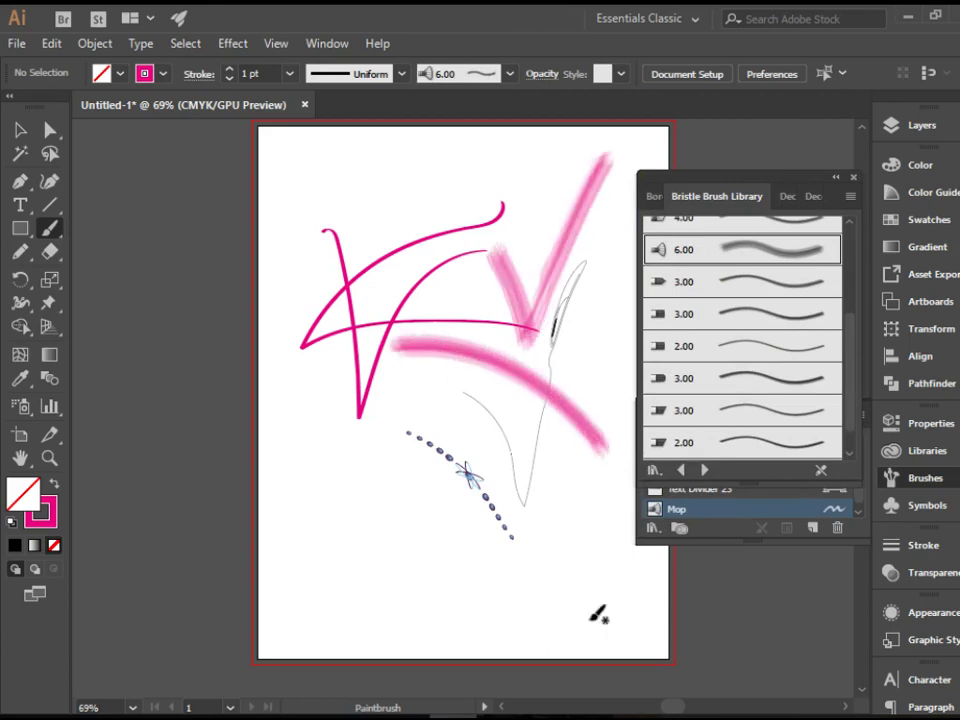
Close the Bristle Brush Library and marquee-select every stroke on the artboard
{"action": "scroll", "coordinate": [718, 392], "scroll_direction": "down", "scroll_amount": 1}
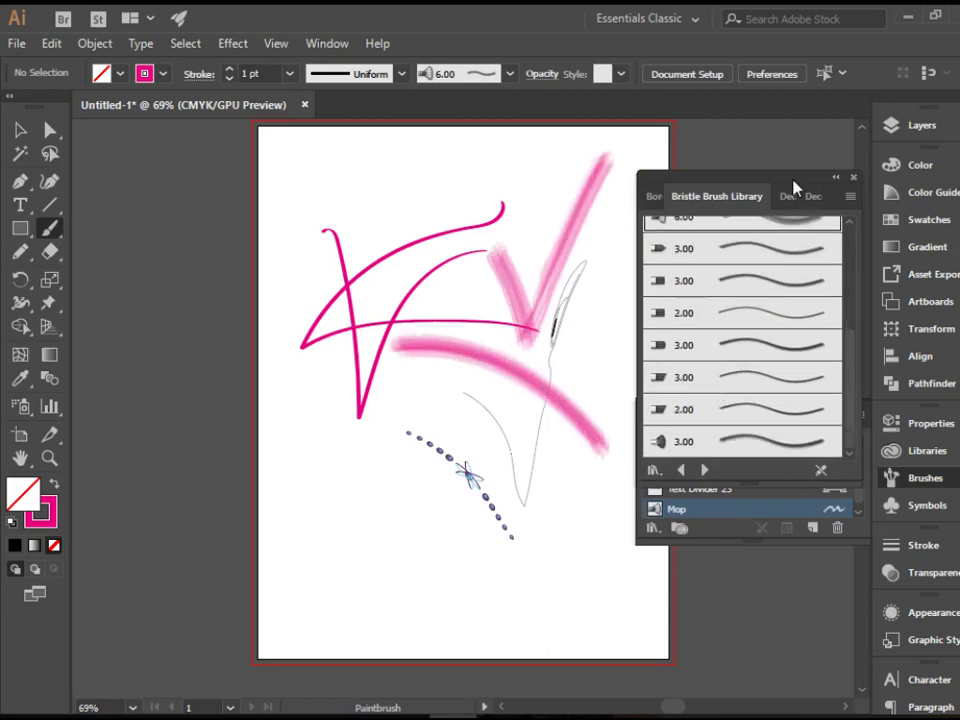
{"action": "left_click", "coordinate": [853, 178]}
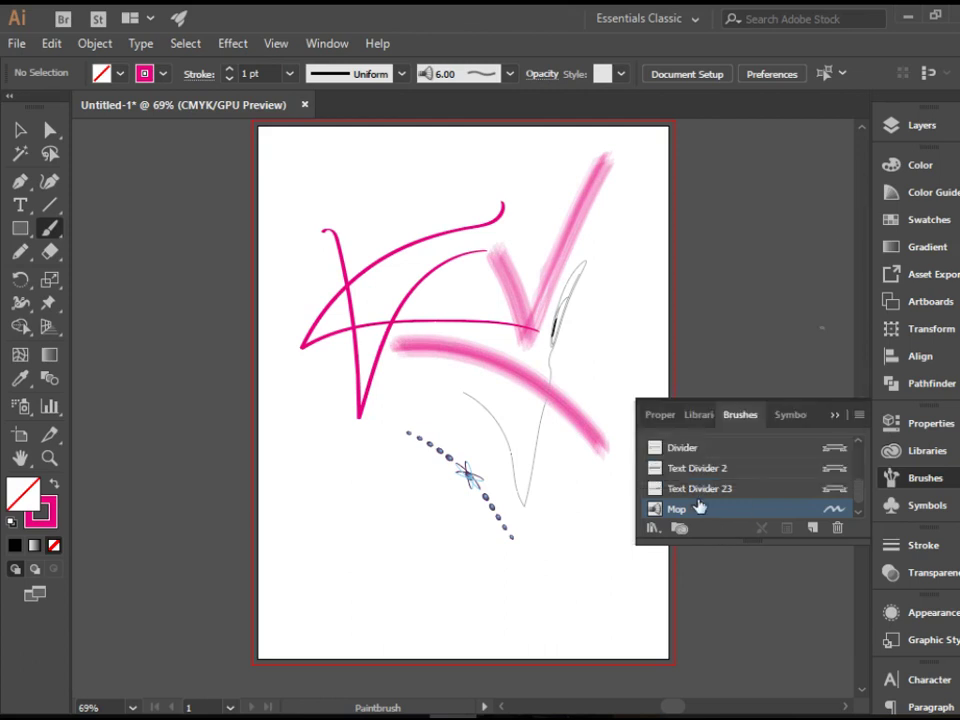
{"action": "left_click", "coordinate": [652, 530]}
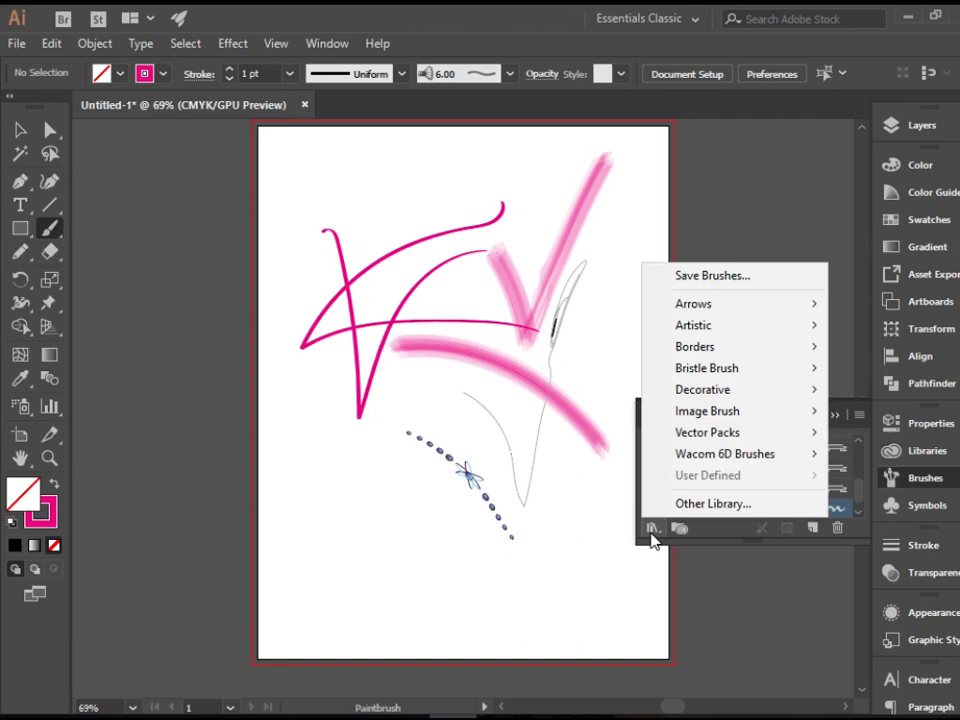
{"action": "left_click", "coordinate": [19, 130]}
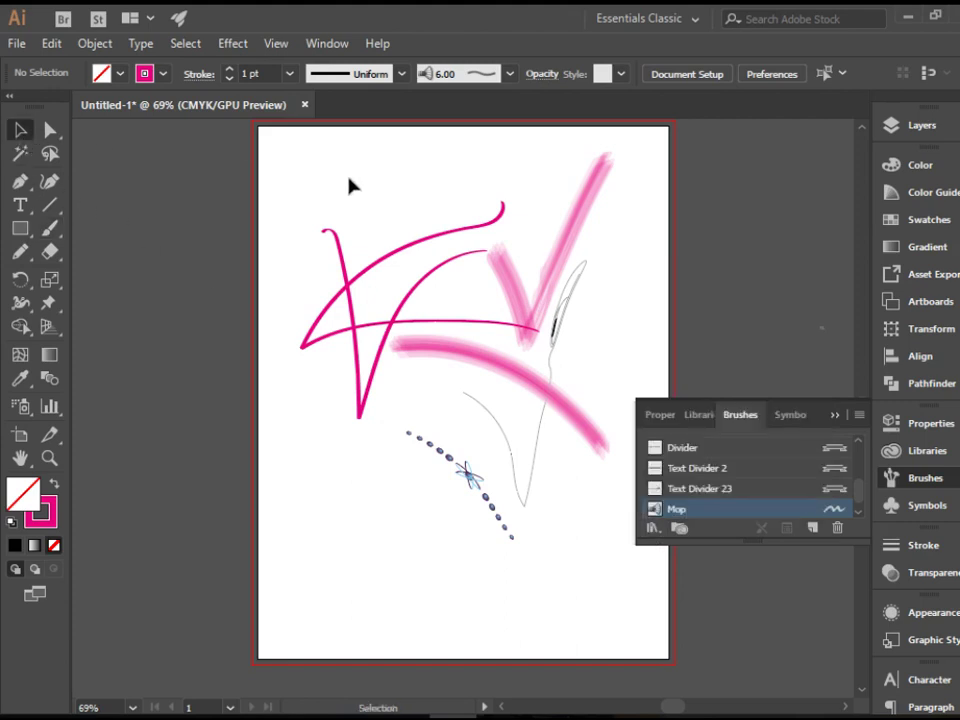
{"action": "mouse_move", "coordinate": [349, 181]}
{"action": "left_mouse_down"}
{"action": "mouse_move", "coordinate": [594, 553]}
{"action": "mouse_move", "coordinate": [594, 568]}
{"action": "left_mouse_up"}
Delete all the strokes and draw a rectangle in the upper half of the artboard
{"action": "key", "text": "Delete"}
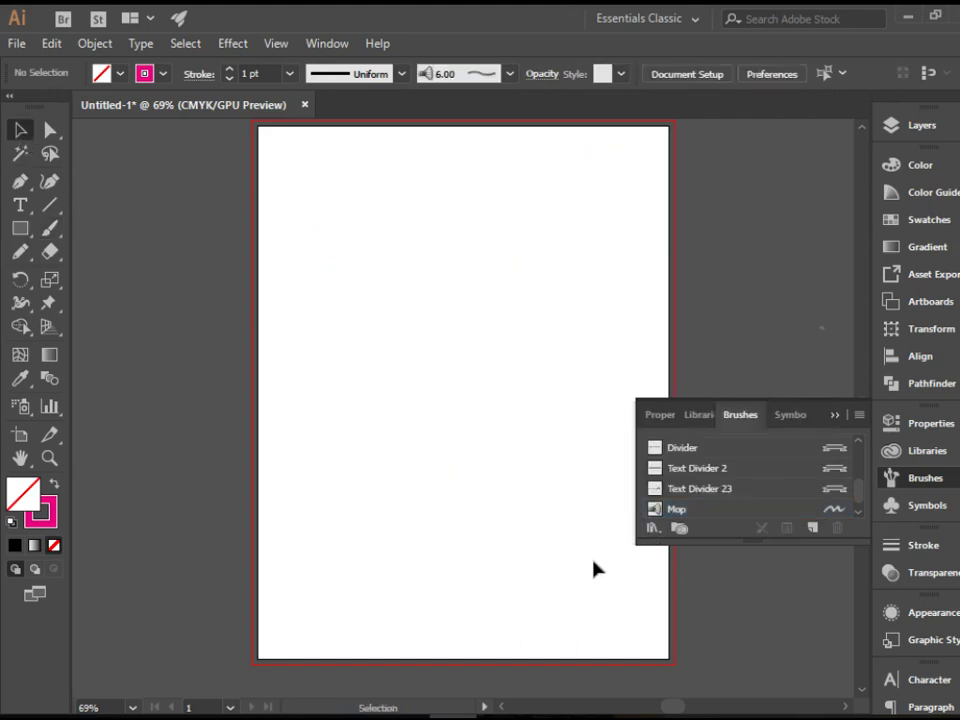
{"action": "left_click", "coordinate": [20, 228]}
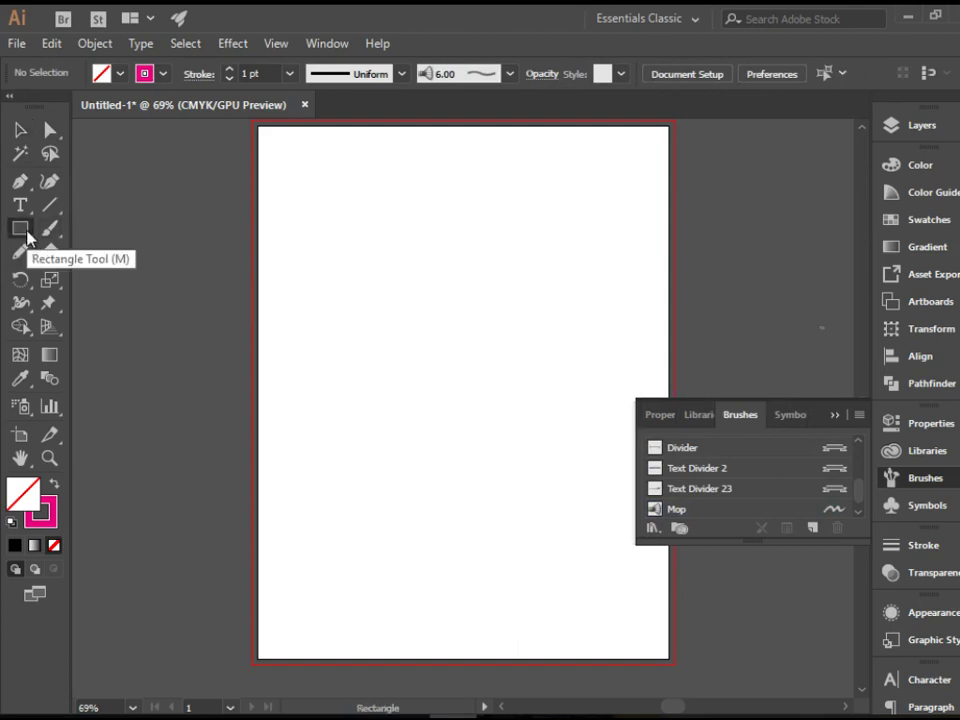
{"action": "left_click_drag", "start_coordinate": [312, 244], "coordinate": [595, 408]}
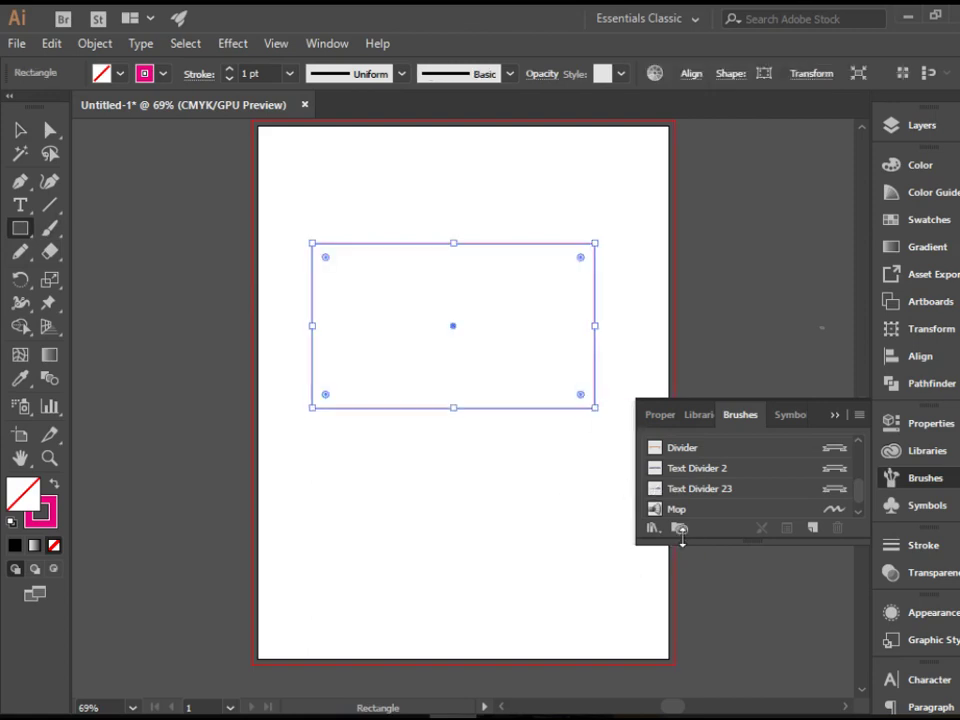
Give the rectangle's magenta stroke the Touch Calligraphic Brush
{"action": "left_click", "coordinate": [512, 75]}
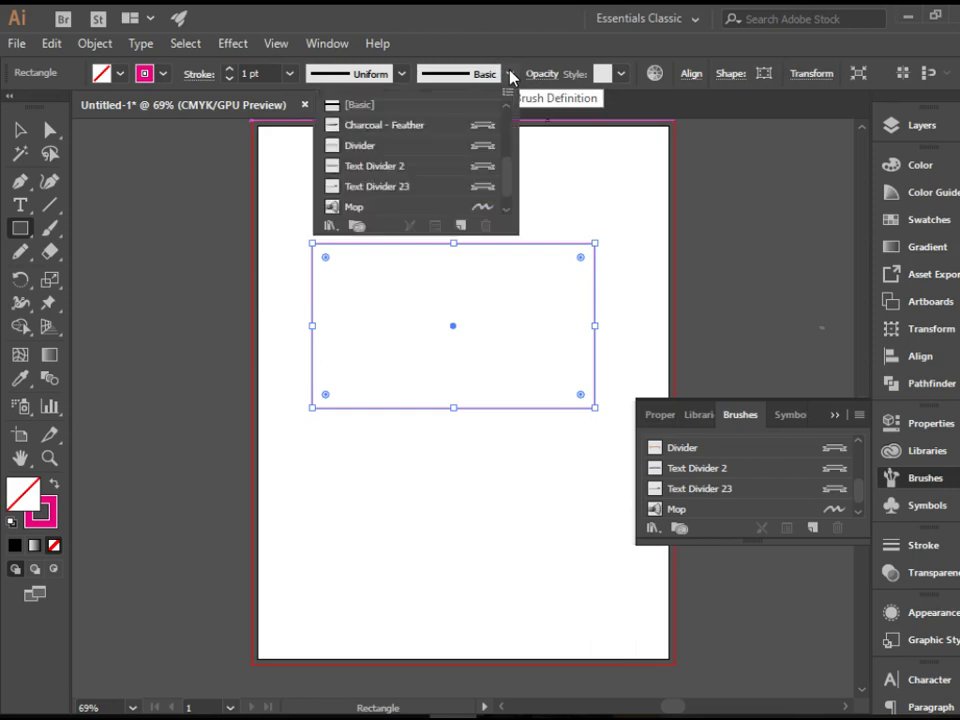
{"action": "left_click", "coordinate": [512, 77]}
{"action": "left_click", "coordinate": [509, 80]}
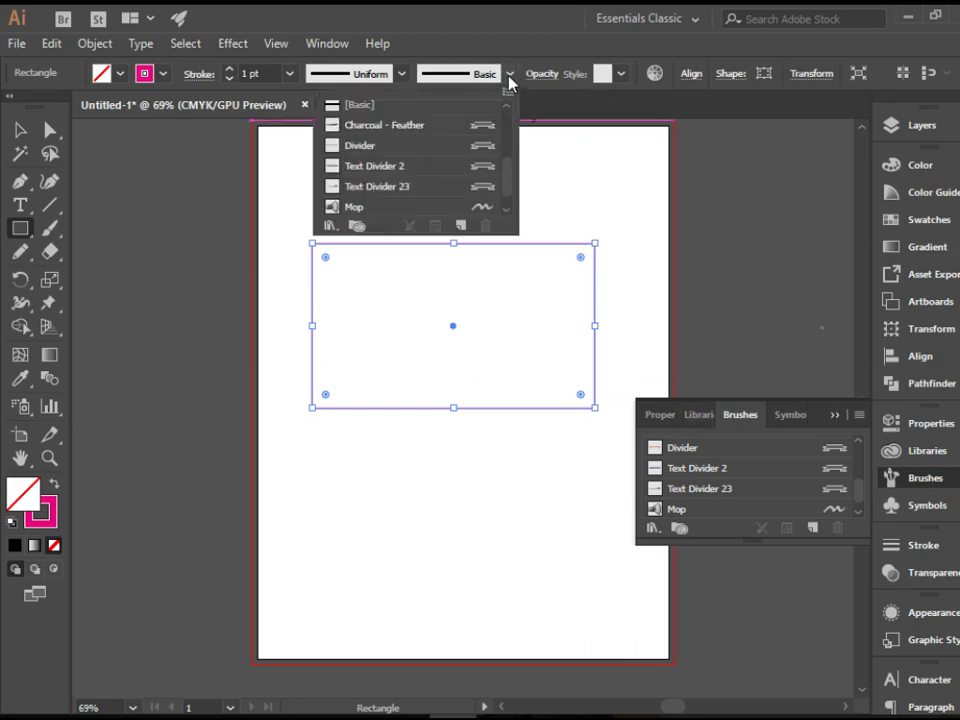
{"action": "scroll", "coordinate": [508, 129], "scroll_direction": "up", "scroll_amount": 3}
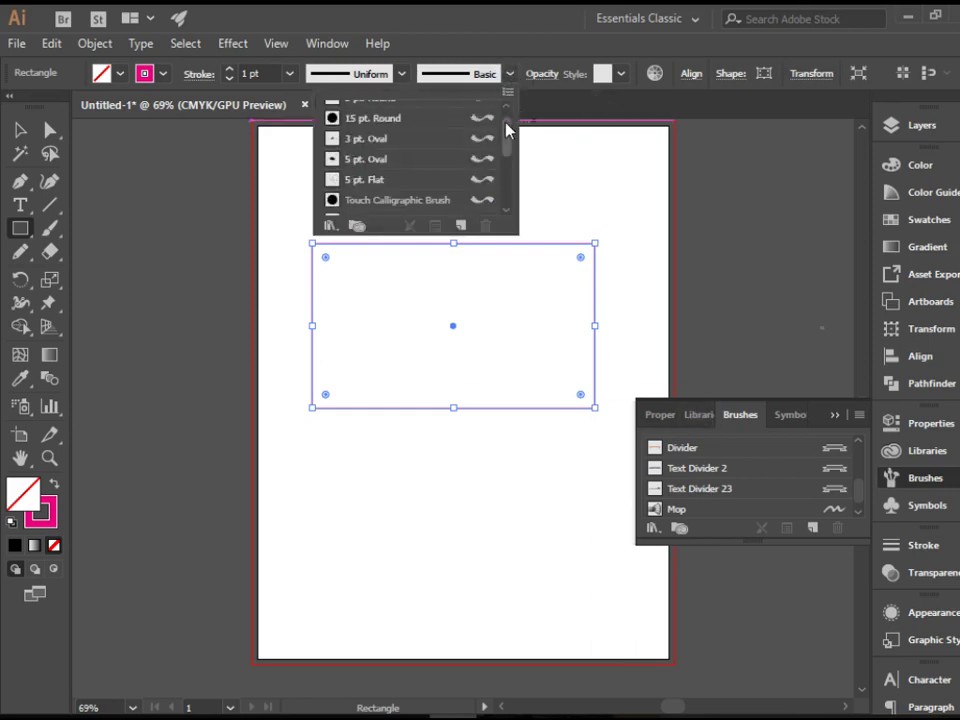
{"action": "left_click", "coordinate": [383, 201]}
{"action": "scroll", "coordinate": [437, 167], "scroll_direction": "up", "scroll_amount": 1}
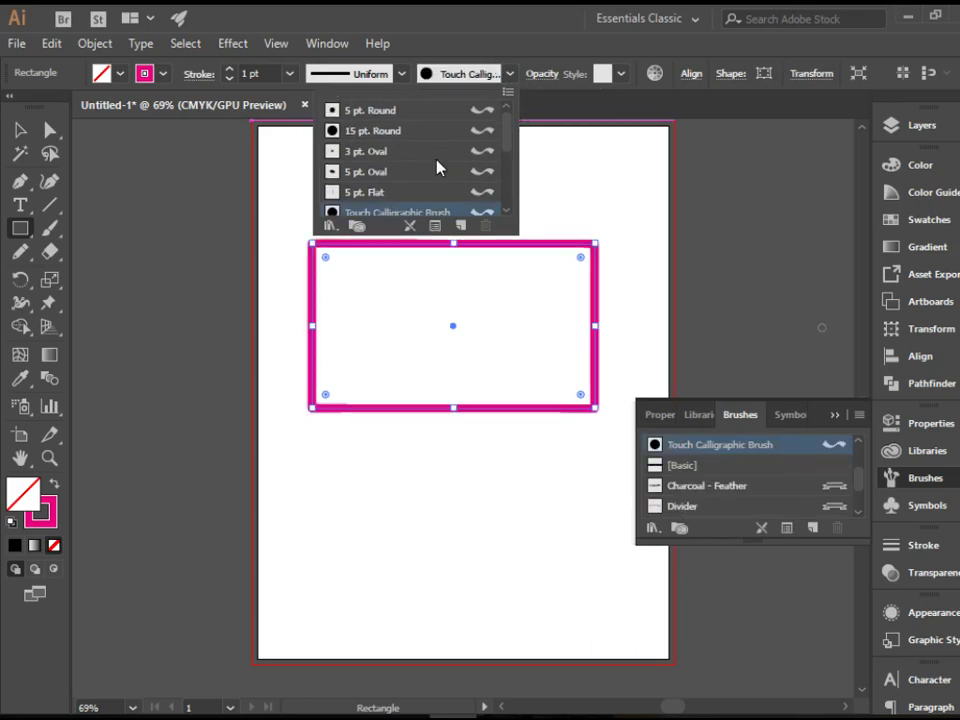
Open the Borders_Dashed library and raise the rectangle's stroke weight to 6 pt
{"action": "left_click", "coordinate": [653, 532]}
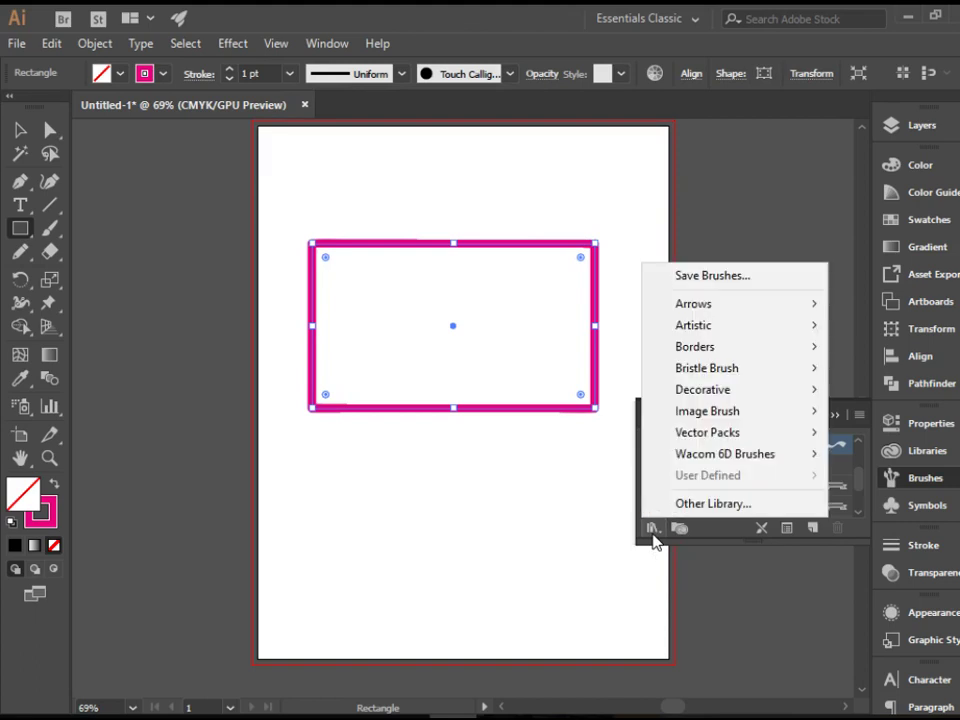
{"action": "mouse_move", "coordinate": [769, 356]}
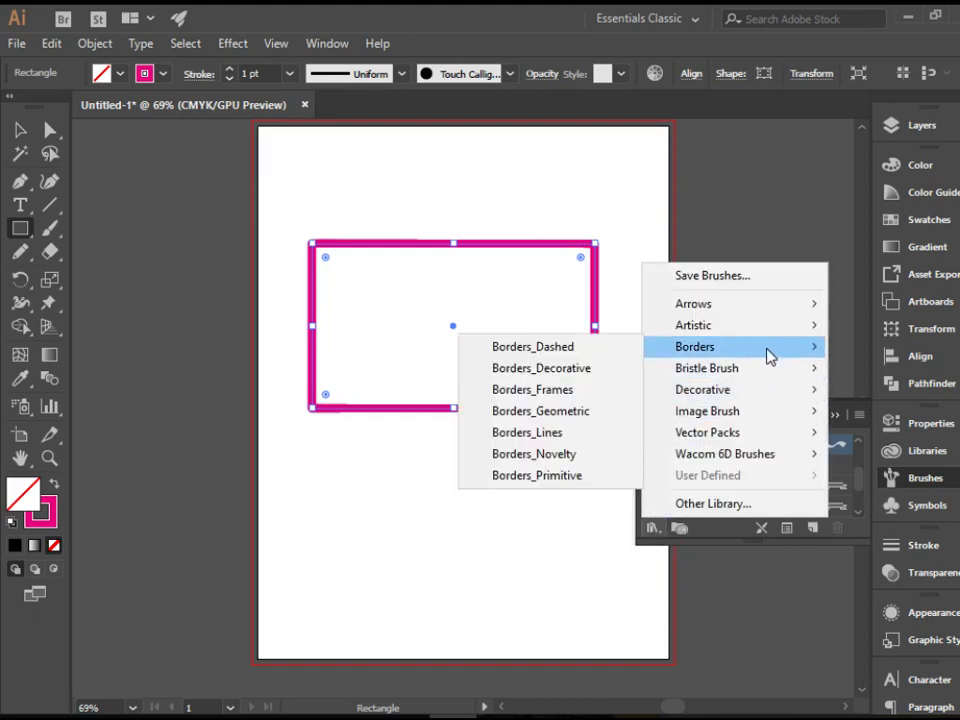
{"action": "left_click", "coordinate": [609, 356]}
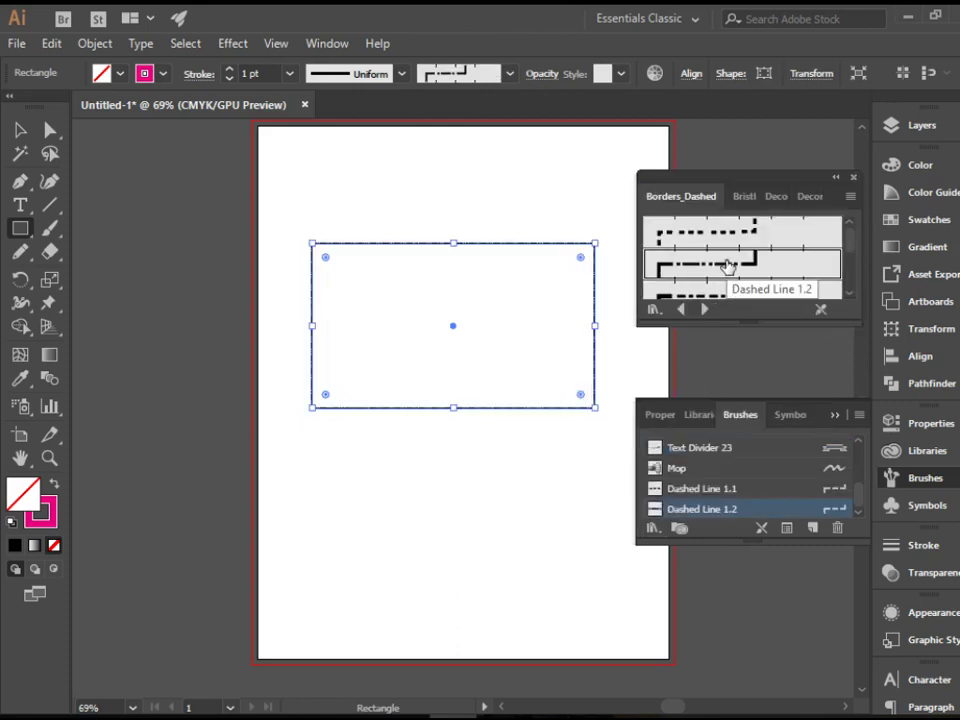
{"action": "left_click", "coordinate": [229, 70]}
{"action": "left_click", "coordinate": [229, 70]}
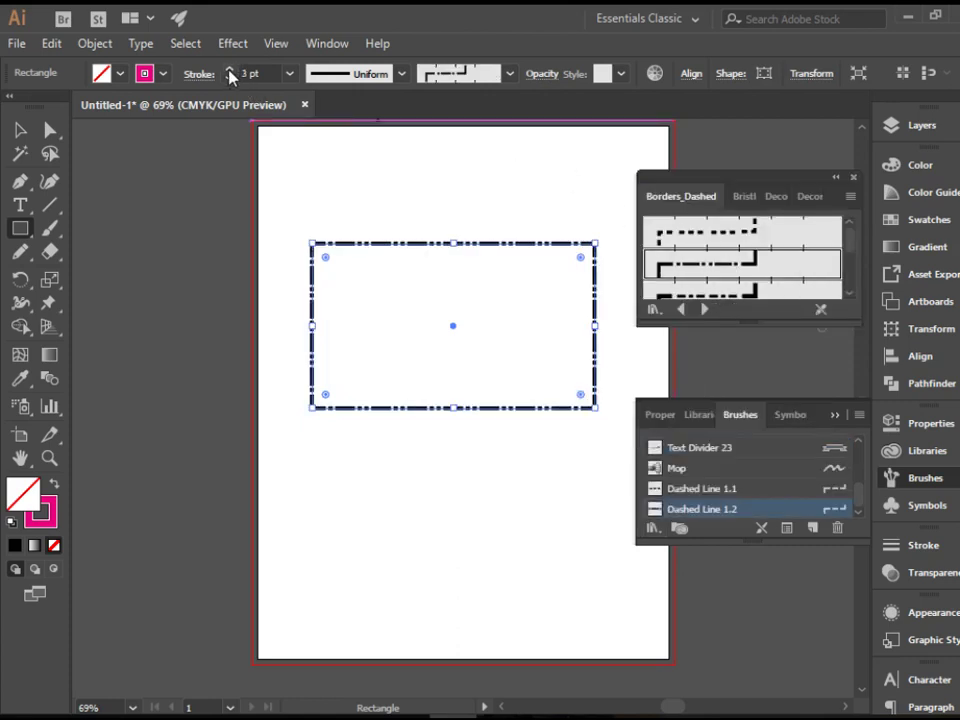
{"action": "left_click", "coordinate": [229, 70]}
{"action": "left_click", "coordinate": [229, 70]}
{"action": "left_click", "coordinate": [229, 70]}
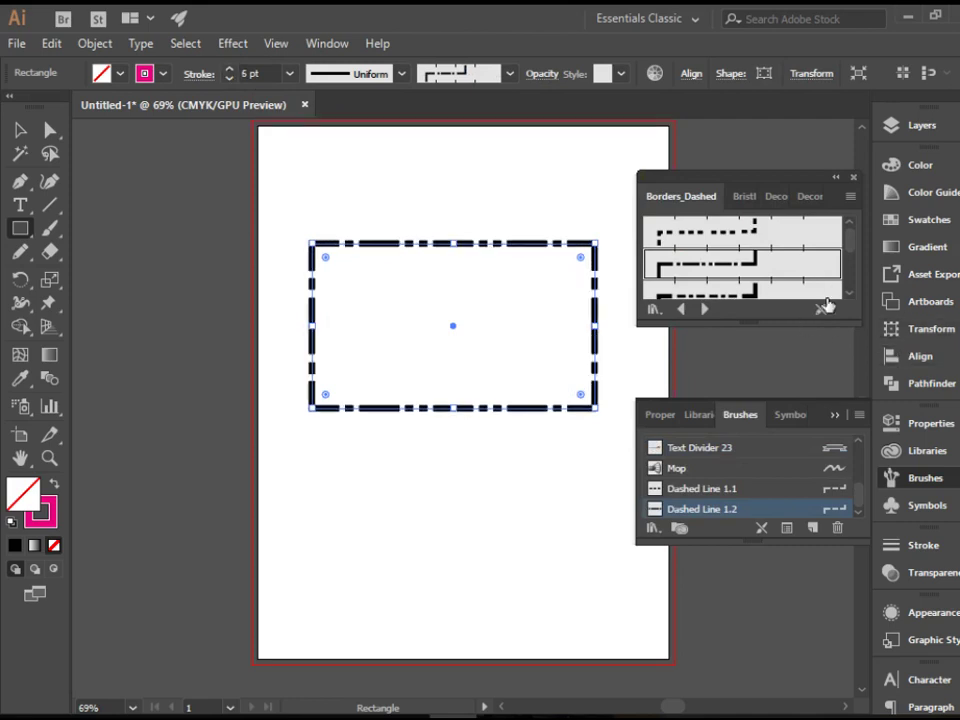
Try Cut Here scissors, red Dashed Squares, then black dash-dot Dashed Line borders on the rectangle
{"action": "scroll", "coordinate": [849, 252], "scroll_direction": "down", "scroll_amount": 3}
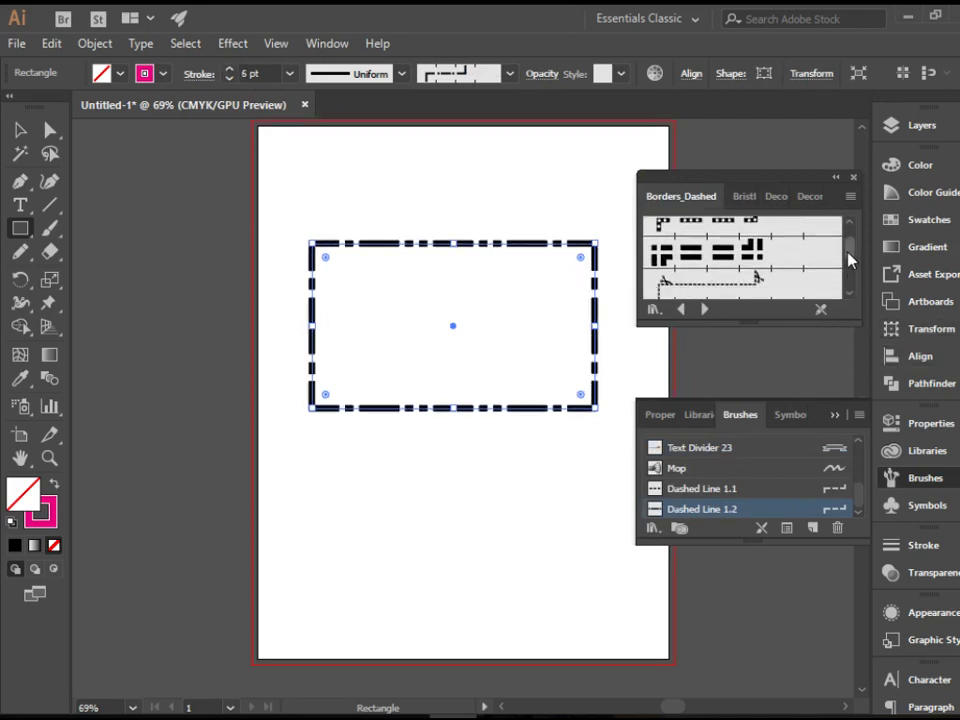
{"action": "scroll", "coordinate": [849, 258], "scroll_direction": "down", "scroll_amount": 2}
{"action": "left_click", "coordinate": [759, 240]}
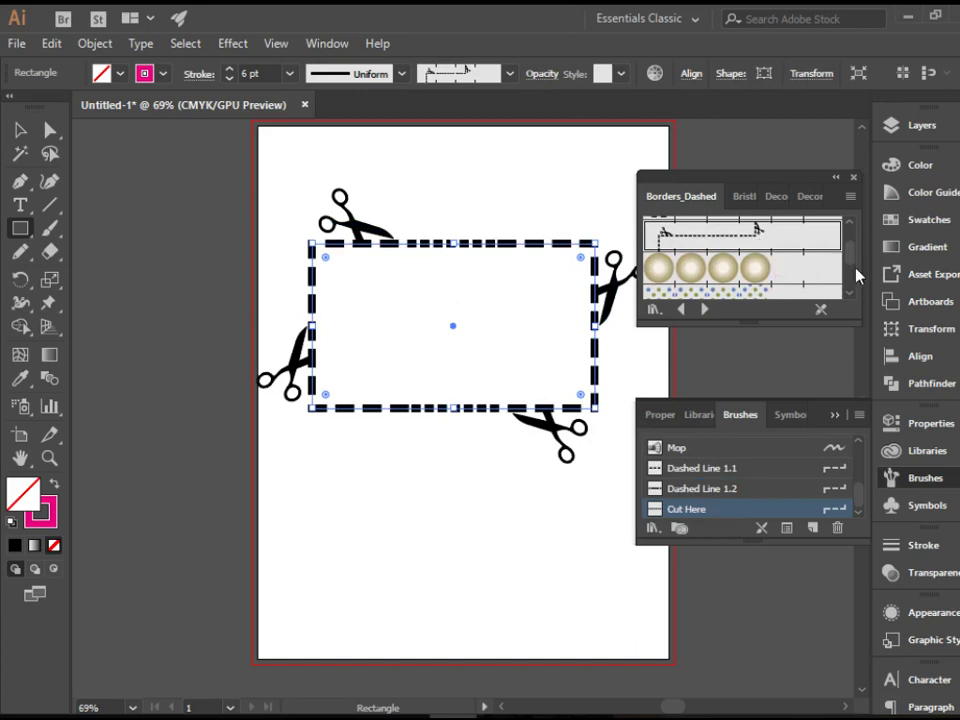
{"action": "scroll", "coordinate": [851, 286], "scroll_direction": "down", "scroll_amount": 2}
{"action": "scroll", "coordinate": [850, 278], "scroll_direction": "down", "scroll_amount": 4}
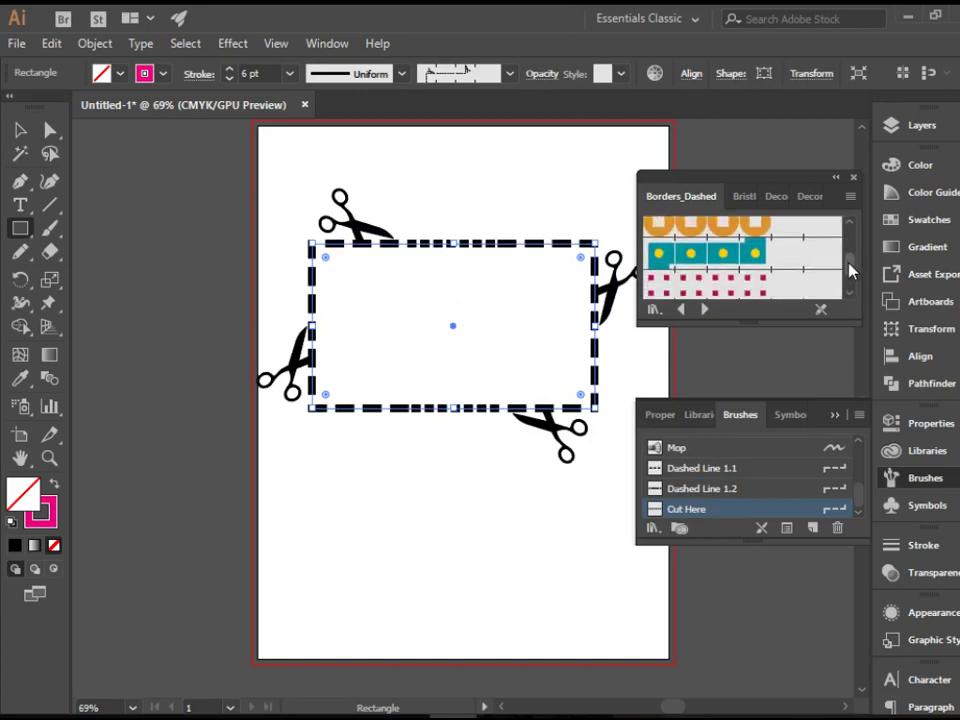
{"action": "scroll", "coordinate": [849, 277], "scroll_direction": "up", "scroll_amount": 1}
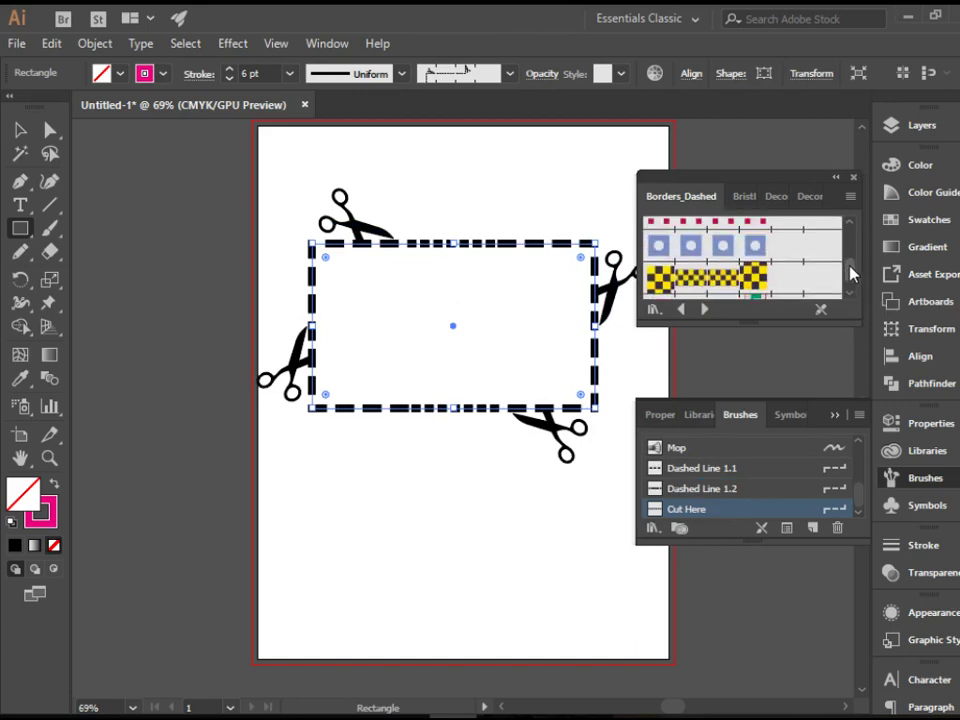
{"action": "left_click", "coordinate": [769, 222]}
{"action": "scroll", "coordinate": [852, 228], "scroll_direction": "up", "scroll_amount": 3}
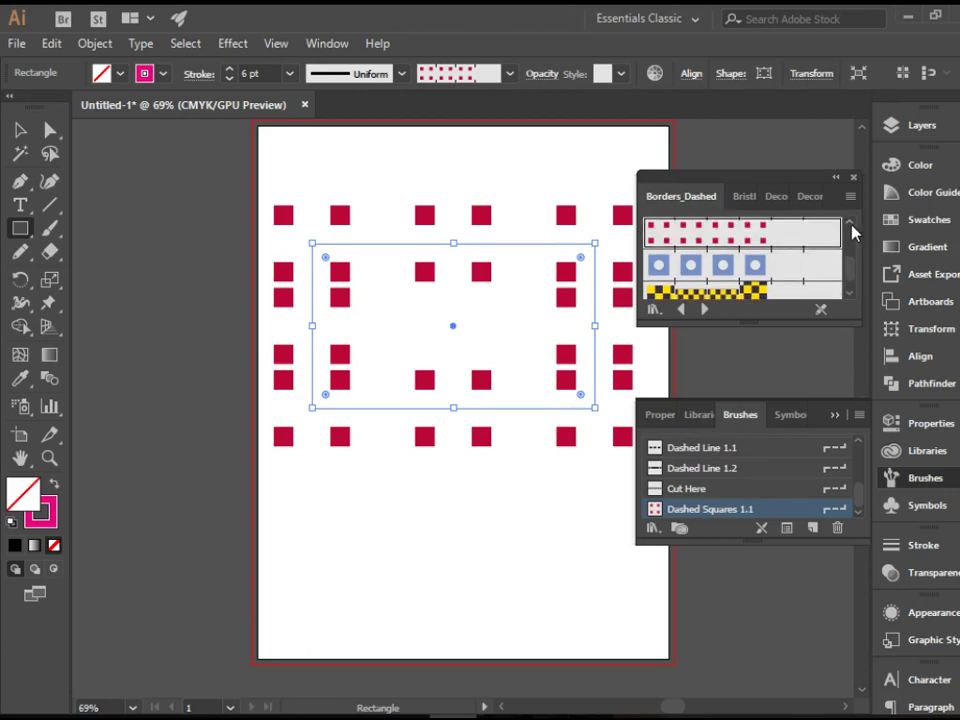
{"action": "scroll", "coordinate": [852, 230], "scroll_direction": "up", "scroll_amount": 6}
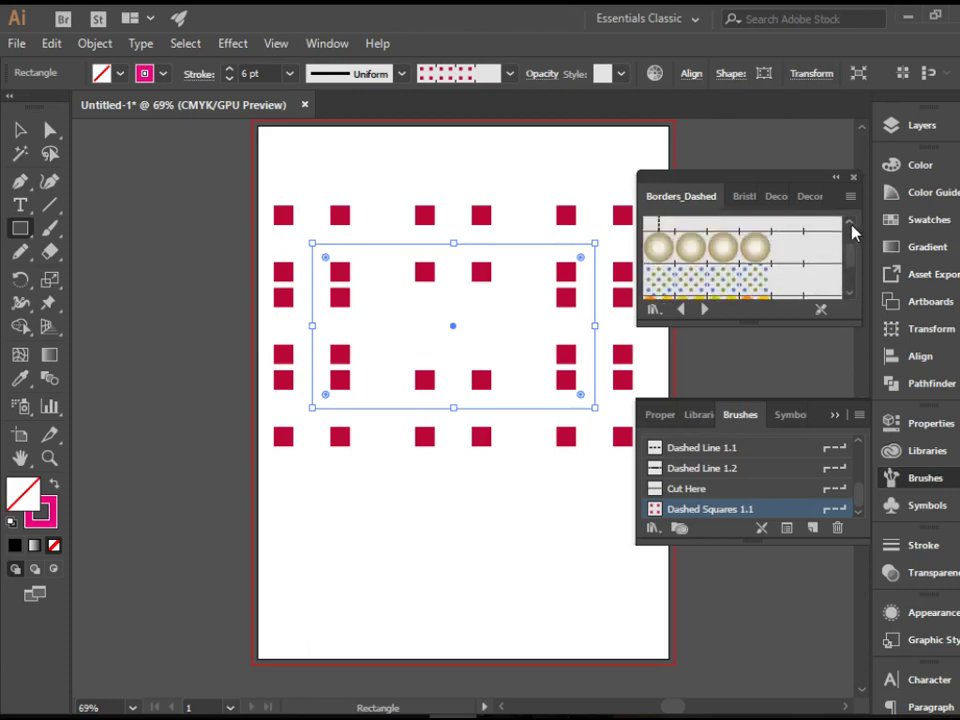
{"action": "left_click", "coordinate": [735, 266]}
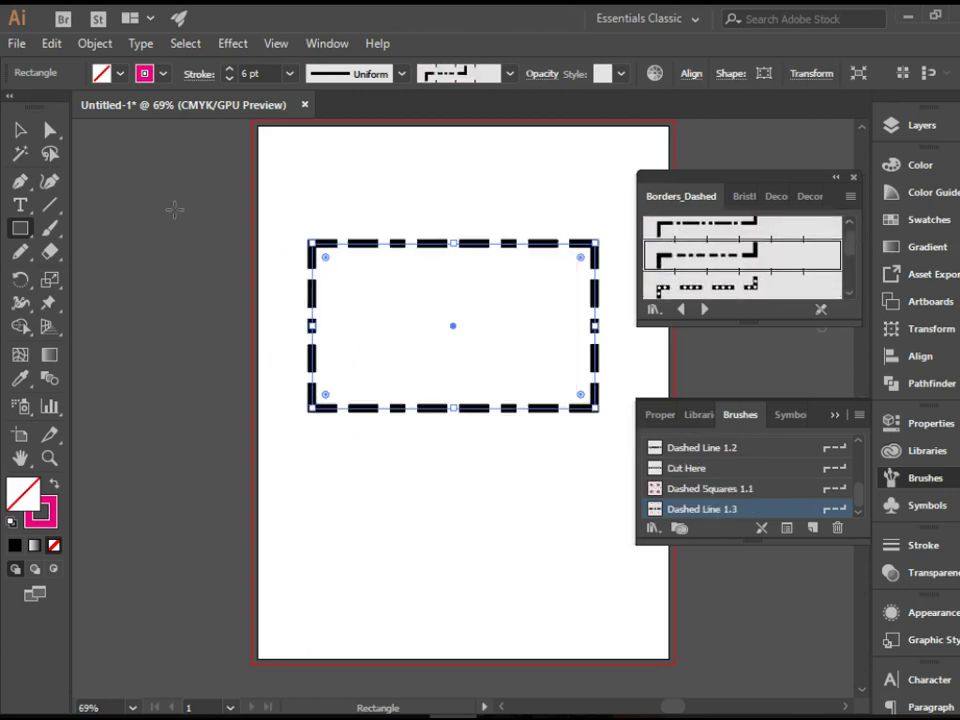
Nudge the dashed rectangle slightly right and down, then delete it
{"action": "left_click", "coordinate": [24, 132]}
{"action": "left_click", "coordinate": [403, 197]}
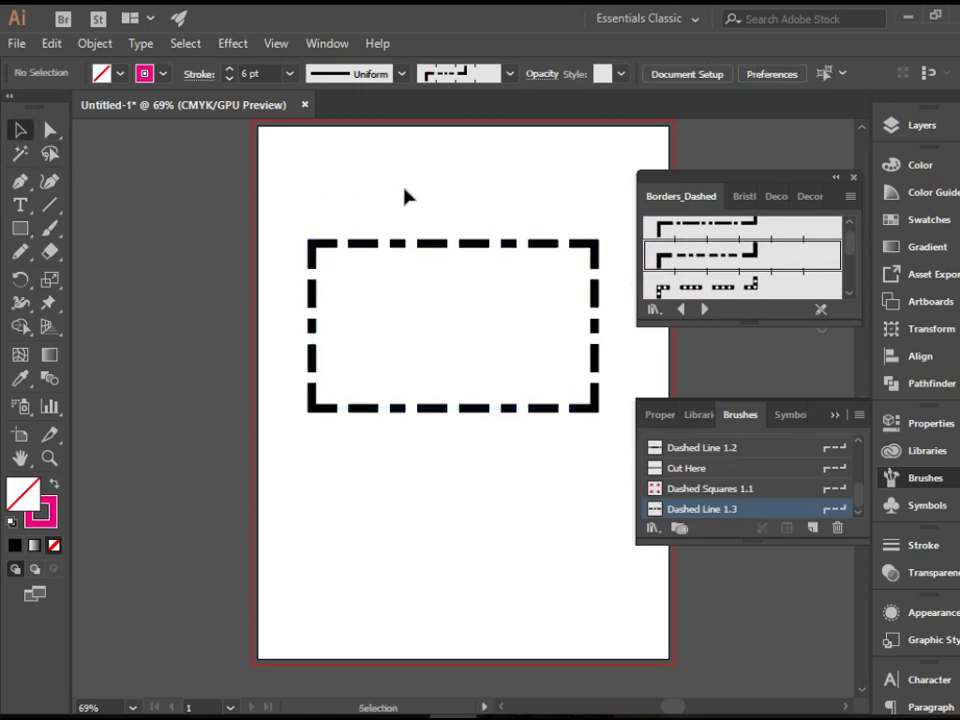
{"action": "left_click_drag", "start_coordinate": [474, 255], "coordinate": [493, 263]}
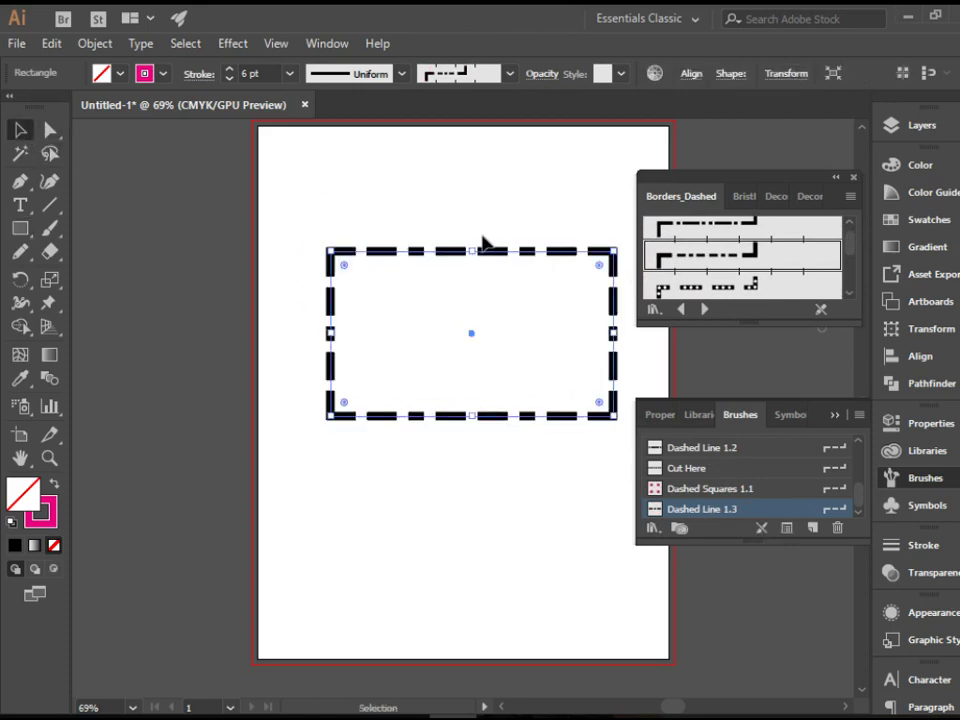
{"action": "left_click", "coordinate": [464, 199]}
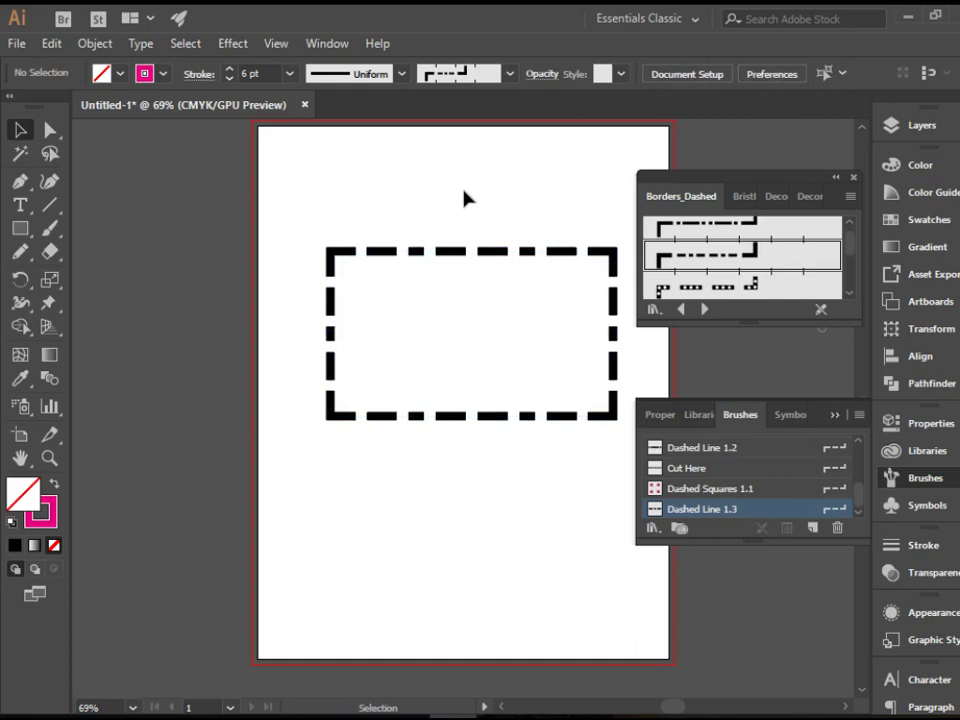
{"action": "left_click", "coordinate": [500, 416]}
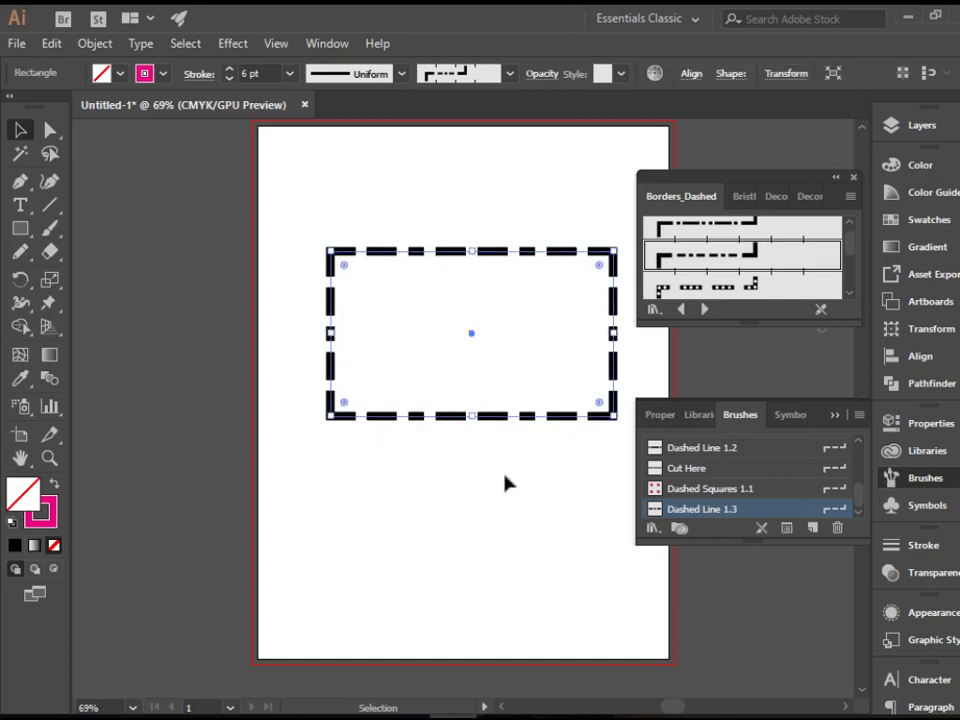
{"action": "key", "text": "Delete"}
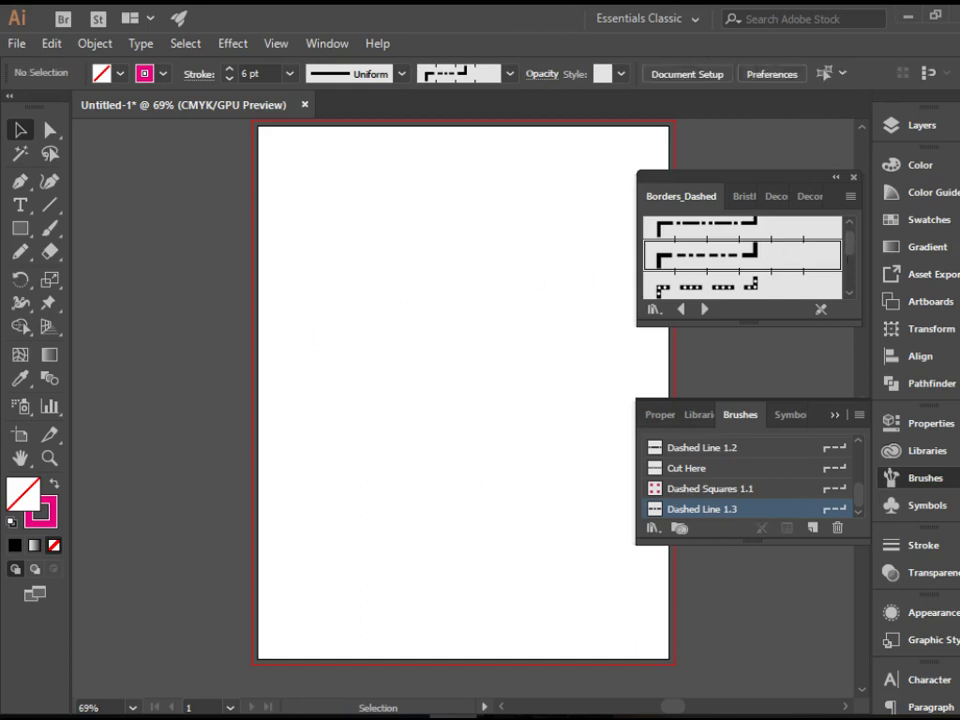
Close the Borders_Dashed library, choose the 15 pt. Round brush, and clear the selection
{"action": "scroll", "coordinate": [865, 481], "scroll_direction": "up", "scroll_amount": 2}
{"action": "scroll", "coordinate": [860, 478], "scroll_direction": "up", "scroll_amount": 6}
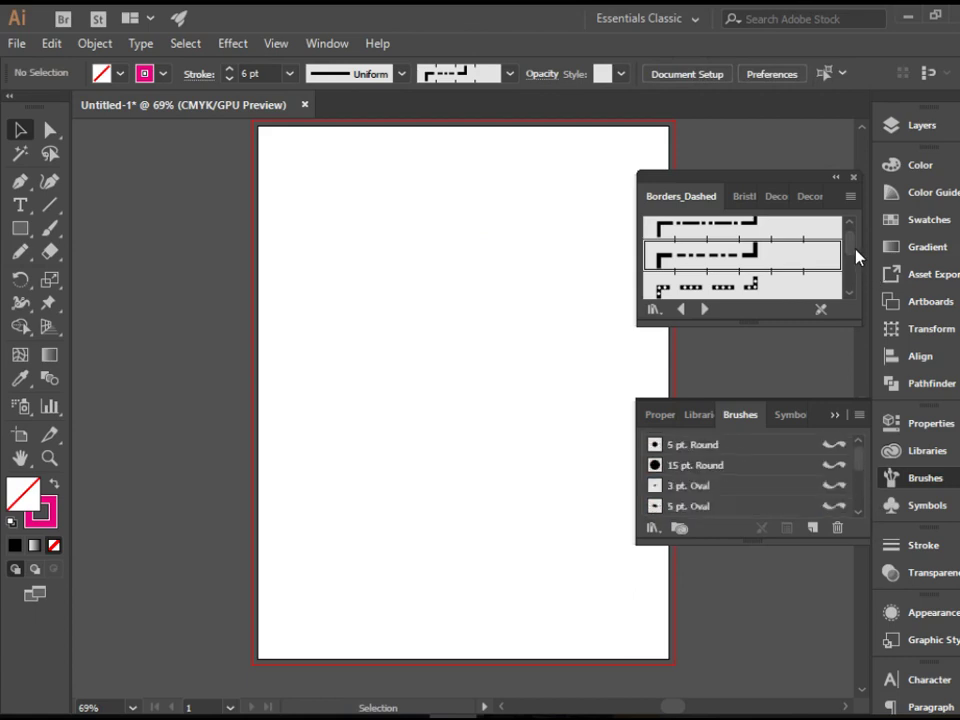
{"action": "scroll", "coordinate": [855, 256], "scroll_direction": "up", "scroll_amount": 1}
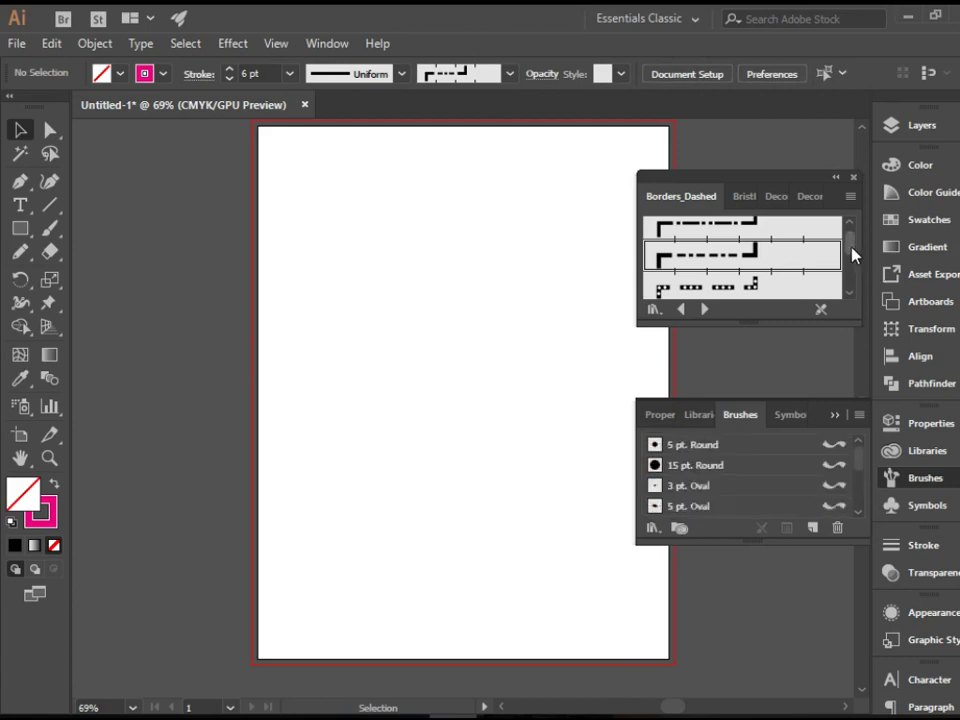
{"action": "left_click", "coordinate": [854, 178]}
{"action": "left_click", "coordinate": [656, 462]}
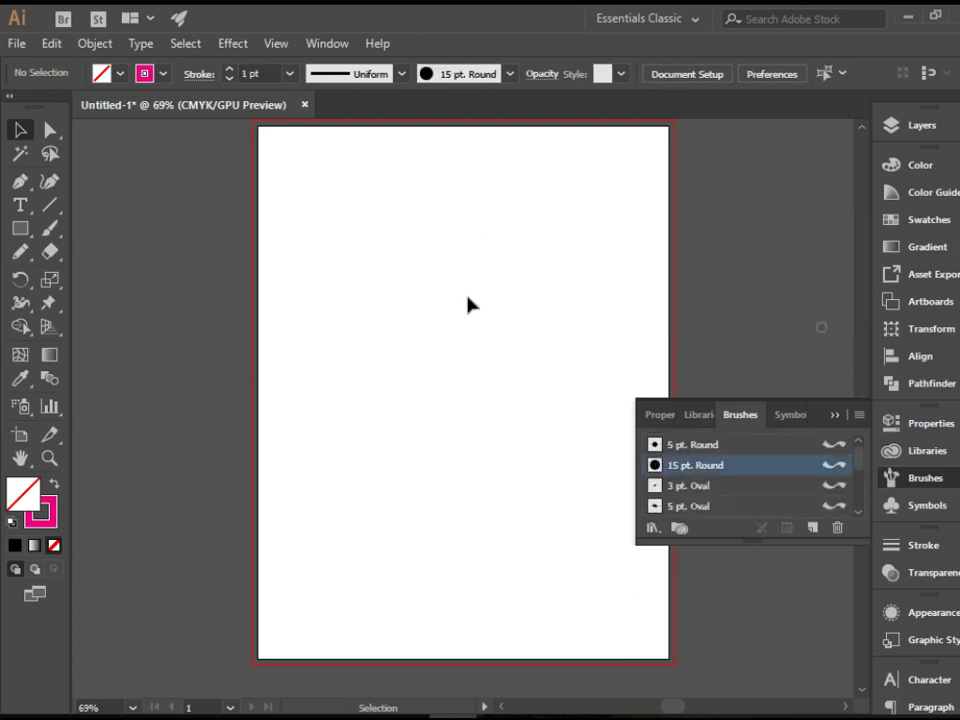
{"action": "left_click_drag", "start_coordinate": [336, 225], "coordinate": [381, 452]}
Paint a thin pink V stroke, enlarge the brush, then paint a thick pink check mark
{"action": "left_click", "coordinate": [49, 227]}
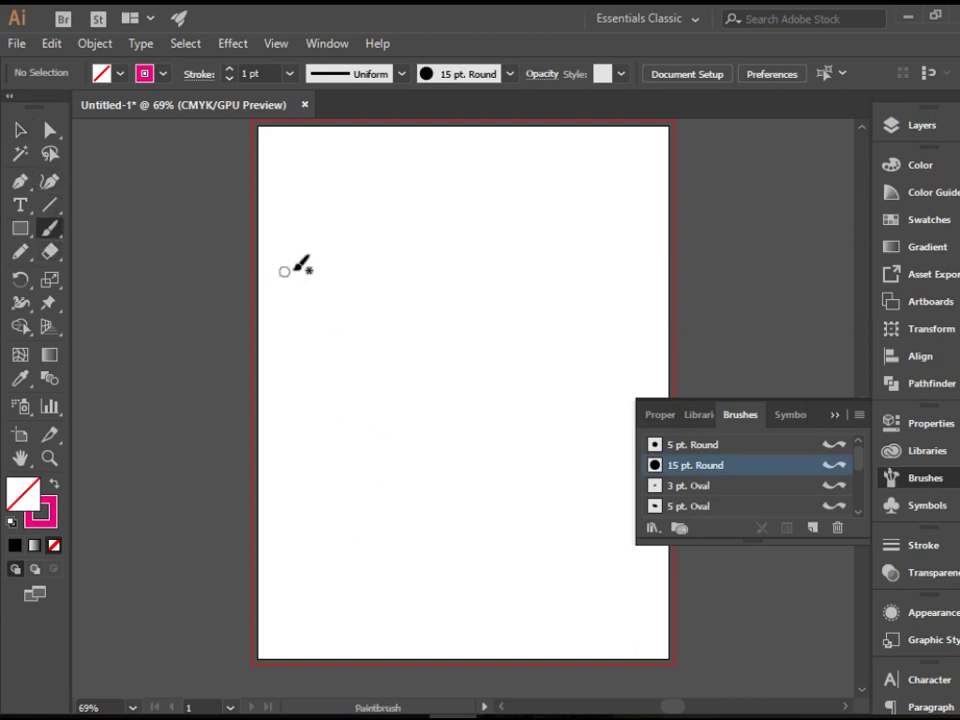
{"action": "mouse_move", "coordinate": [332, 248]}
{"action": "left_mouse_down"}
{"action": "mouse_move", "coordinate": [389, 449]}
{"action": "mouse_move", "coordinate": [514, 261]}
{"action": "left_mouse_up"}
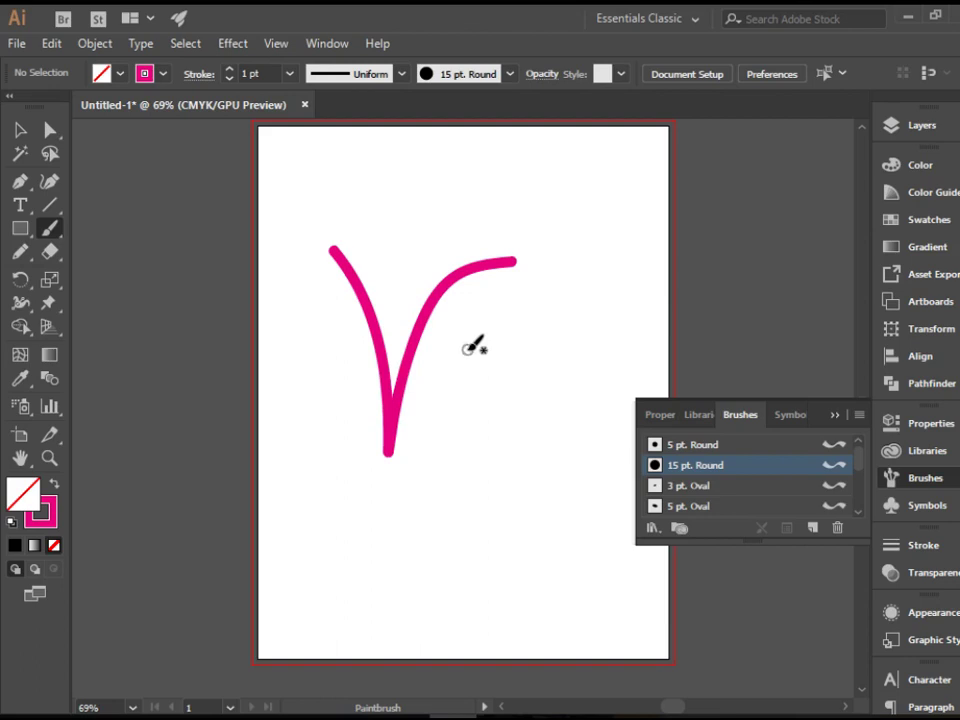
{"action": "key", "text": "bracketright"}
{"action": "key", "text": "bracketright"}
{"action": "key", "text": "bracketright"}
{"action": "key", "text": "bracketright"}
{"action": "key", "text": "bracketright"}
{"action": "key", "text": "bracketright"}
{"action": "mouse_move", "coordinate": [467, 349]}
{"action": "left_mouse_down"}
{"action": "mouse_move", "coordinate": [516, 497]}
{"action": "mouse_move", "coordinate": [672, 302]}
{"action": "left_mouse_up"}
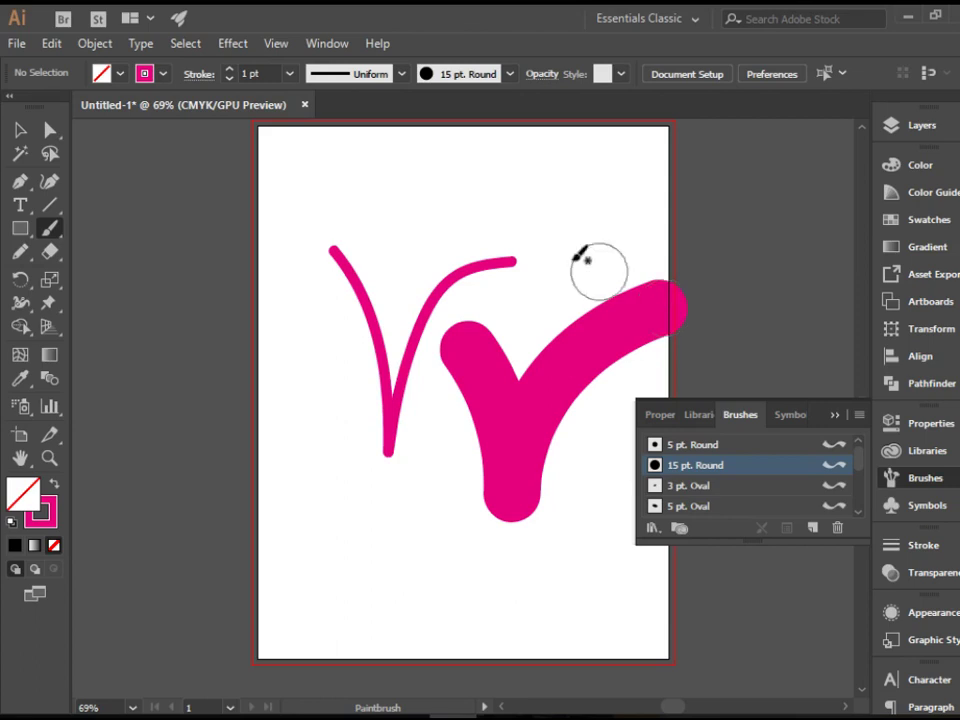
Select both pink brush strokes and delete them
{"action": "left_click", "coordinate": [20, 130]}
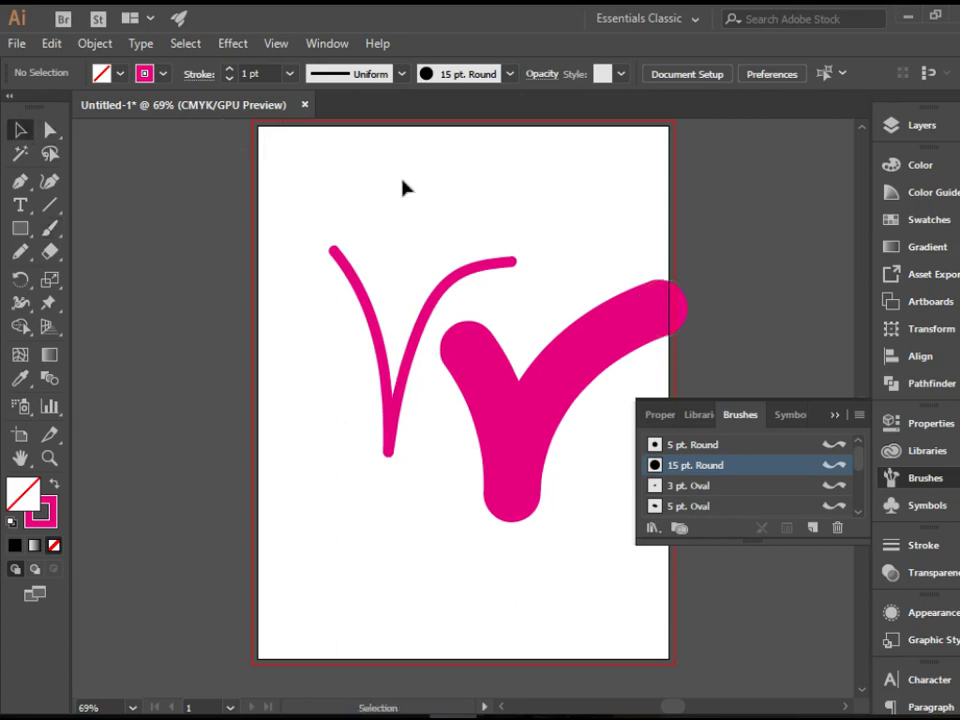
{"action": "left_click_drag", "start_coordinate": [403, 187], "coordinate": [614, 579]}
{"action": "key", "text": "Delete"}
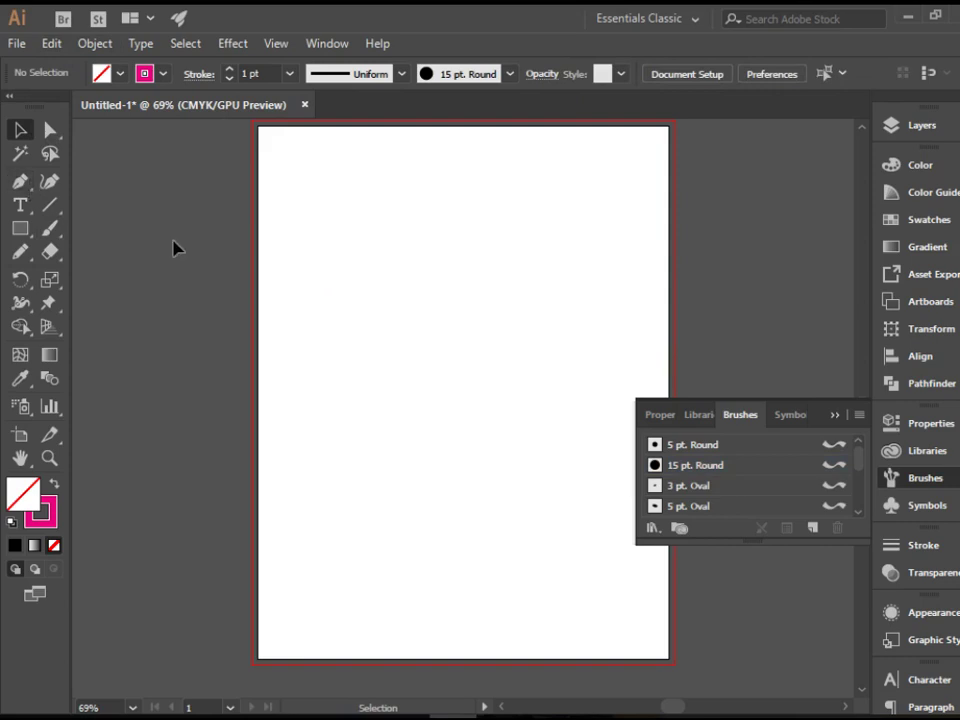
Choose the Blob Brush from the Paintbrush flyout and paint a pink blob on the upper artboard
{"action": "key", "text": "b"}
{"action": "left_click", "coordinate": [52, 228]}
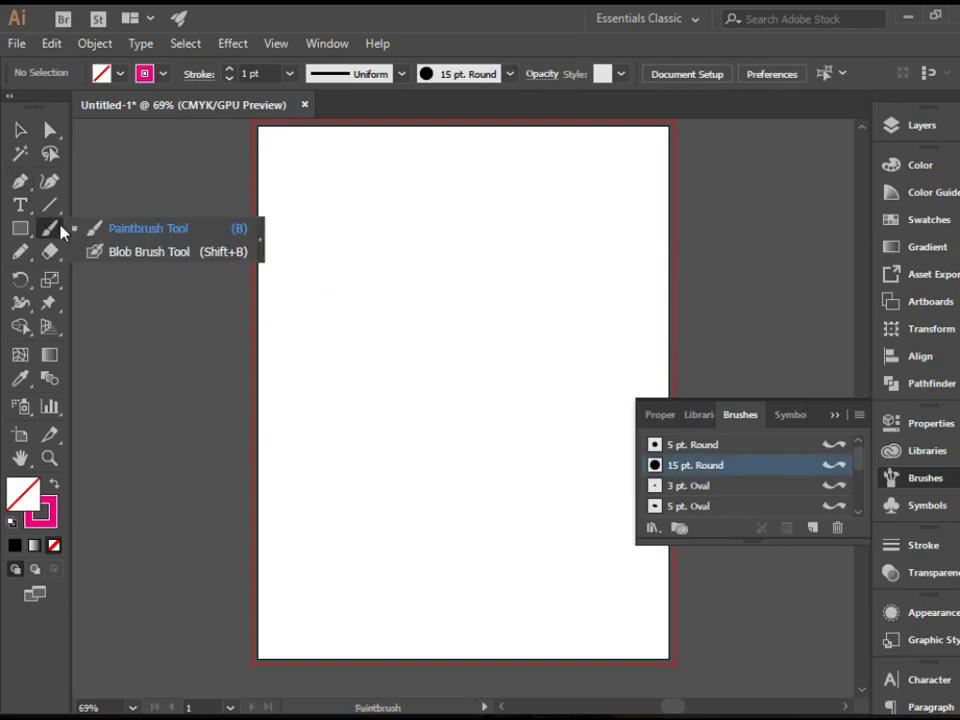
{"action": "left_click", "coordinate": [140, 253]}
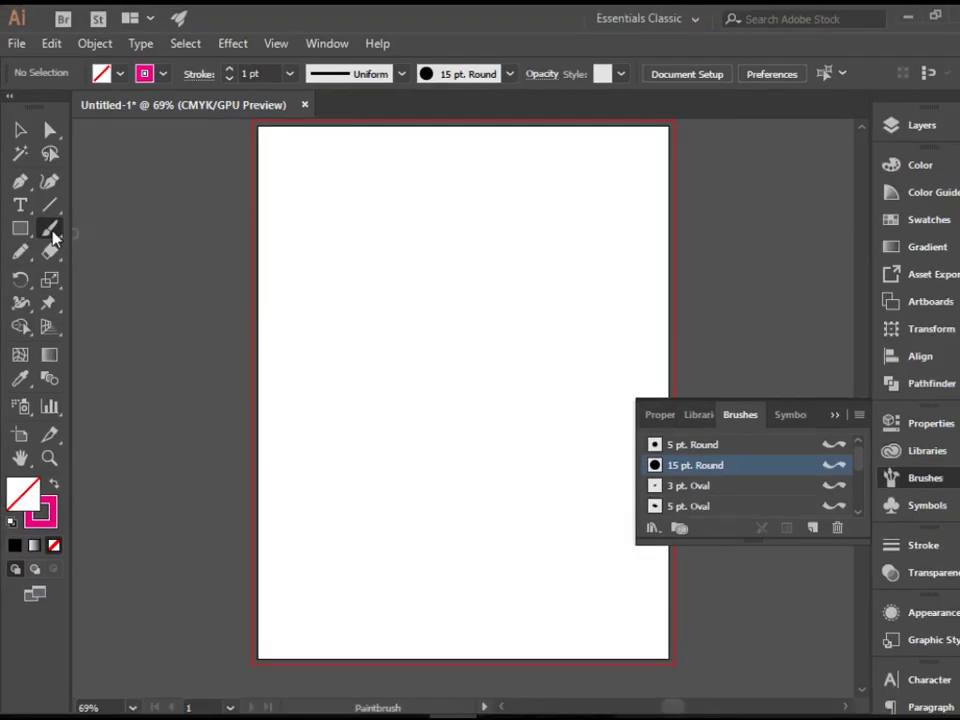
{"action": "left_click", "coordinate": [52, 229]}
{"action": "left_click", "coordinate": [110, 250]}
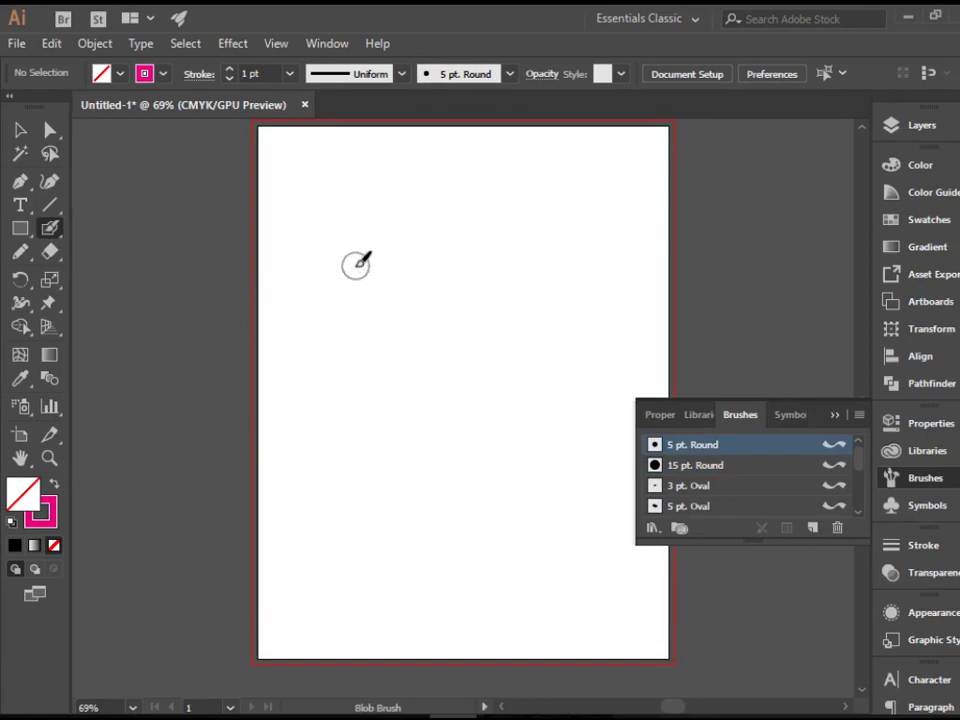
{"action": "mouse_move", "coordinate": [351, 261]}
{"action": "left_mouse_down"}
{"action": "mouse_move", "coordinate": [417, 357]}
{"action": "mouse_move", "coordinate": [442, 260]}
{"action": "mouse_move", "coordinate": [417, 276]}
{"action": "mouse_move", "coordinate": [432, 319]}
{"action": "mouse_move", "coordinate": [424, 340]}
{"action": "mouse_move", "coordinate": [496, 304]}
{"action": "mouse_move", "coordinate": [440, 340]}
{"action": "left_mouse_up"}
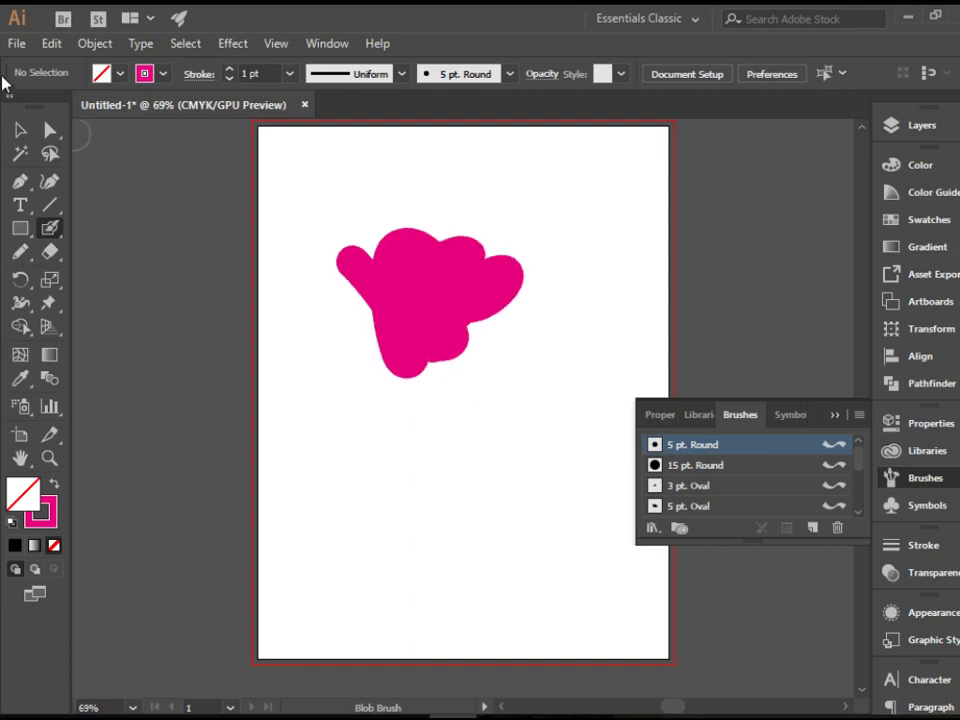
Inspect the pink blob's anchor points with Direct Selection, then return to the Selection tool
{"action": "left_click", "coordinate": [50, 130]}
{"action": "left_click", "coordinate": [385, 295]}
{"action": "left_click", "coordinate": [385, 295]}
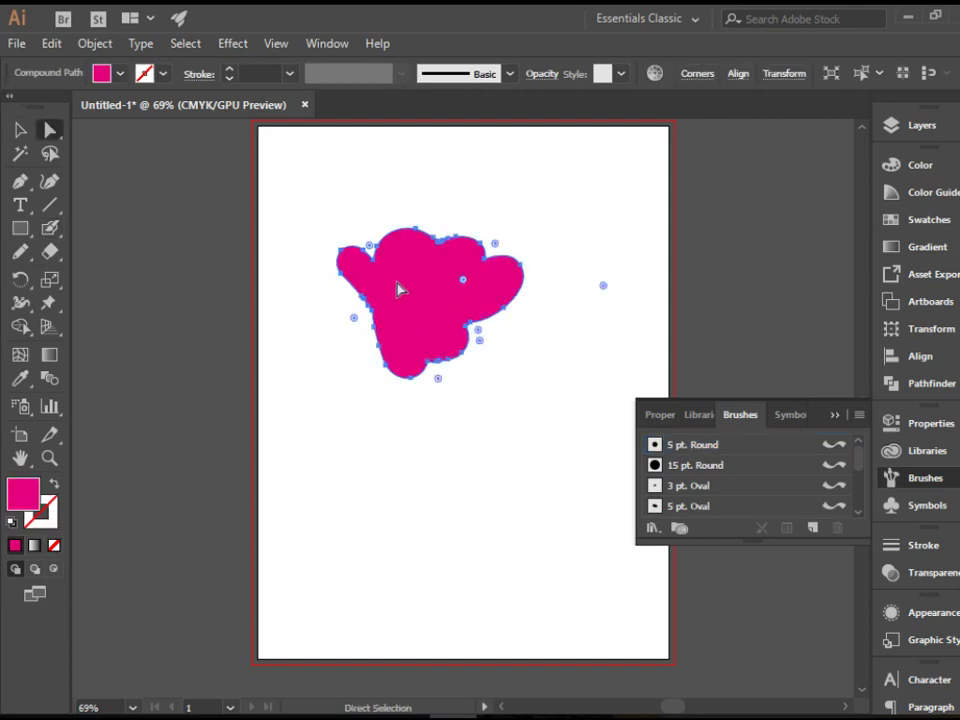
{"action": "left_click", "coordinate": [557, 309]}
{"action": "left_click", "coordinate": [463, 310]}
{"action": "key", "text": "v"}
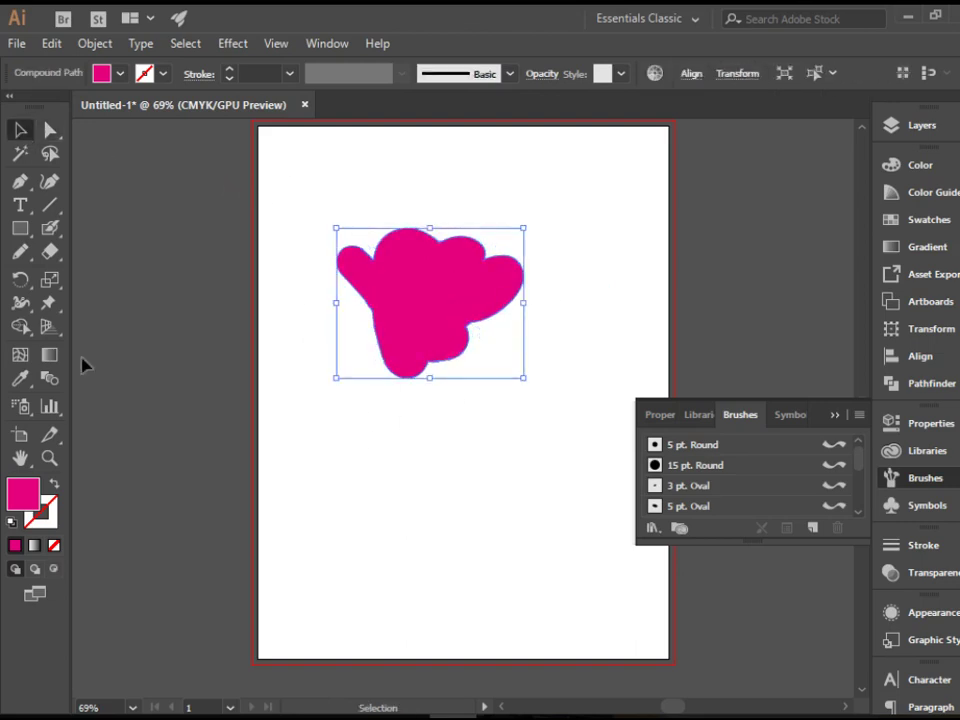
Paint a small pink loop beneath the blob with the Blob Brush
{"action": "left_click_drag", "start_coordinate": [52, 235], "coordinate": [158, 229]}
{"action": "left_click_drag", "start_coordinate": [46, 237], "coordinate": [141, 247]}
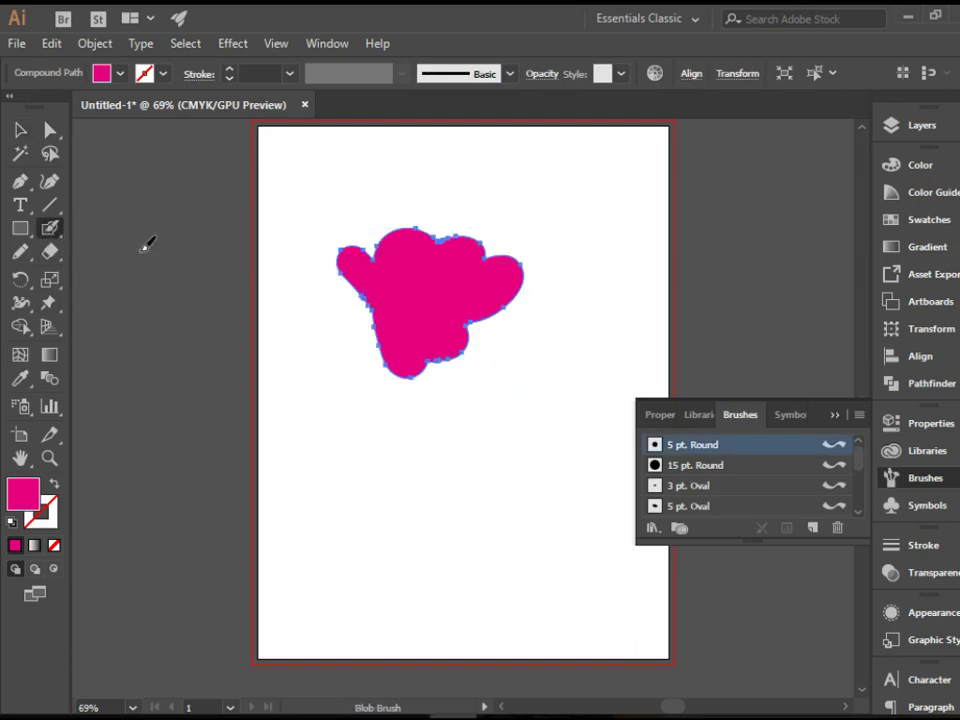
{"action": "mouse_move", "coordinate": [401, 369]}
{"action": "left_mouse_down"}
{"action": "mouse_move", "coordinate": [420, 367]}
{"action": "mouse_move", "coordinate": [392, 364]}
{"action": "mouse_move", "coordinate": [396, 349]}
{"action": "mouse_move", "coordinate": [411, 388]}
{"action": "left_mouse_up"}
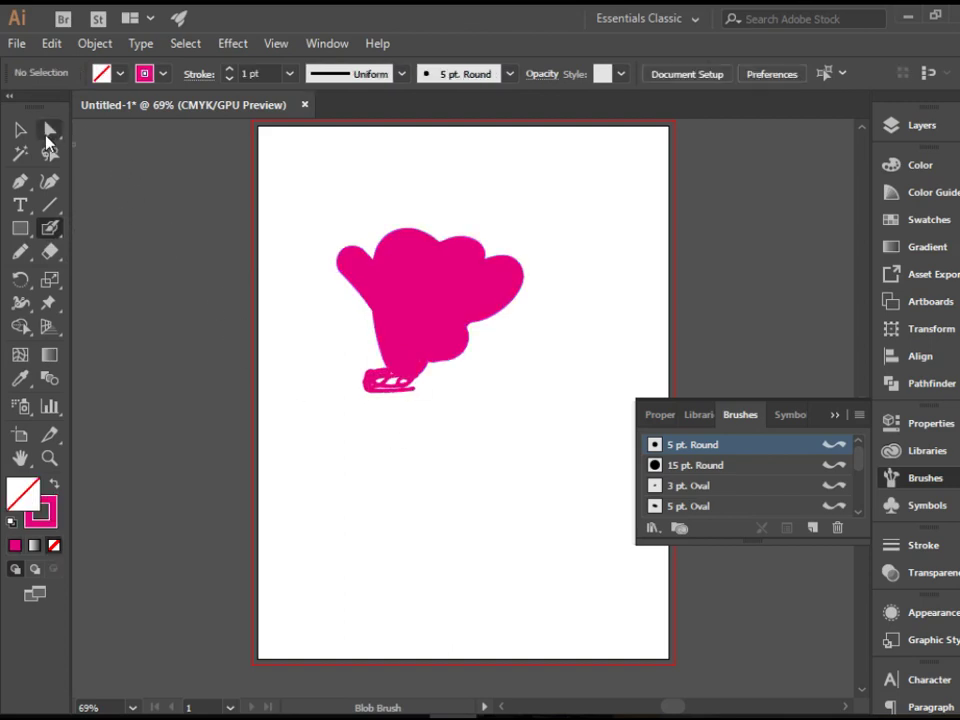